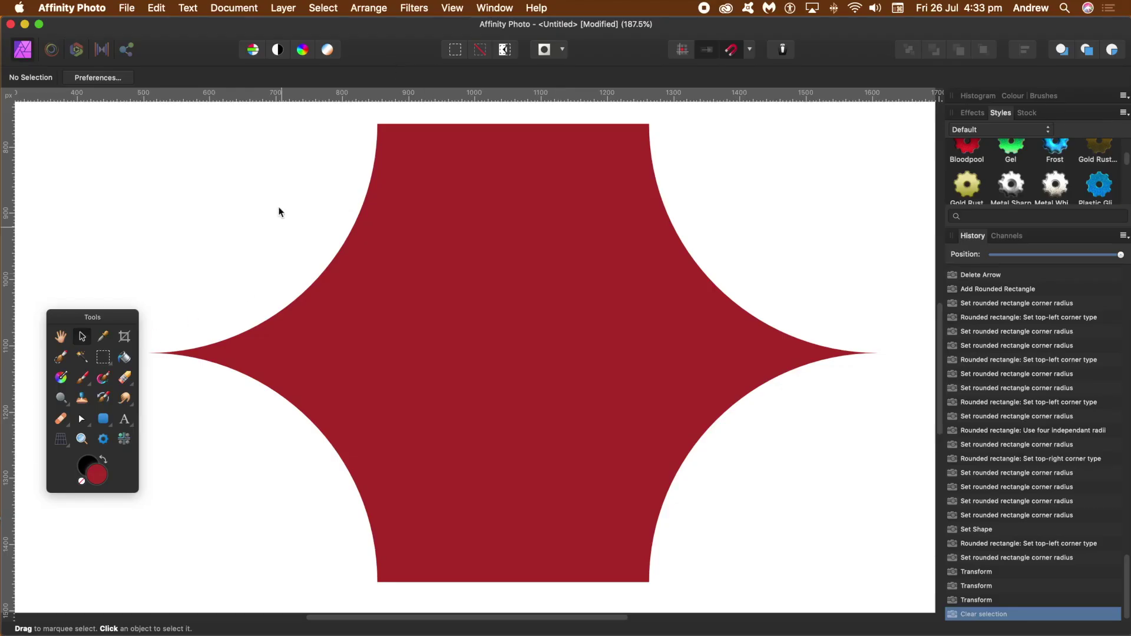
Step: Delete the red rounded rectangle and activate the Segment Tool
left_click(421, 268)
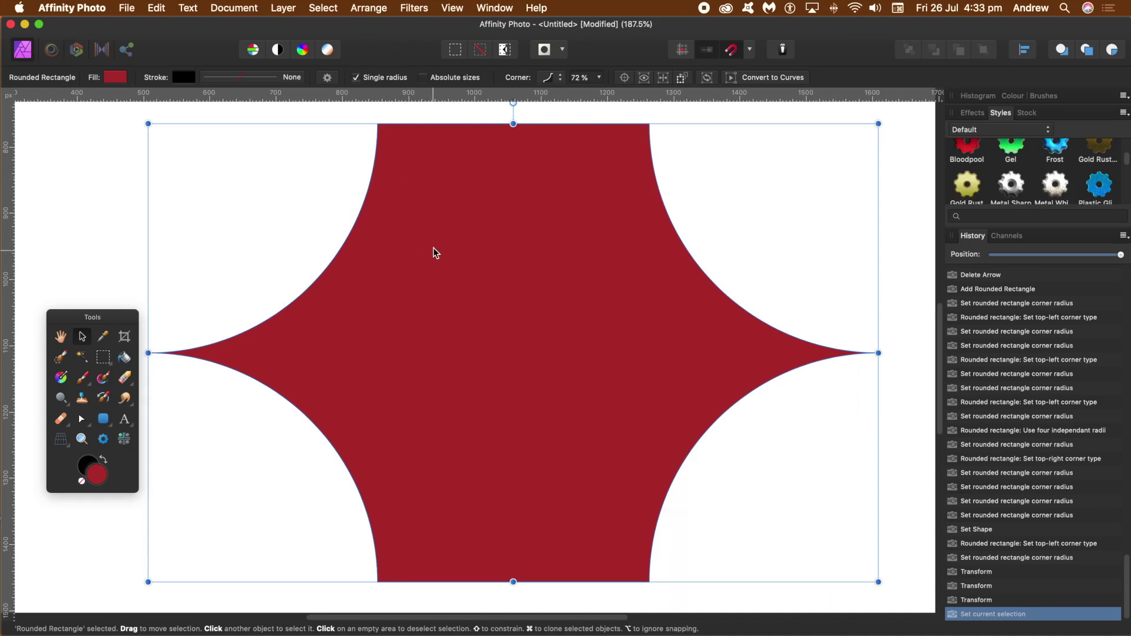
left_click(103, 419)
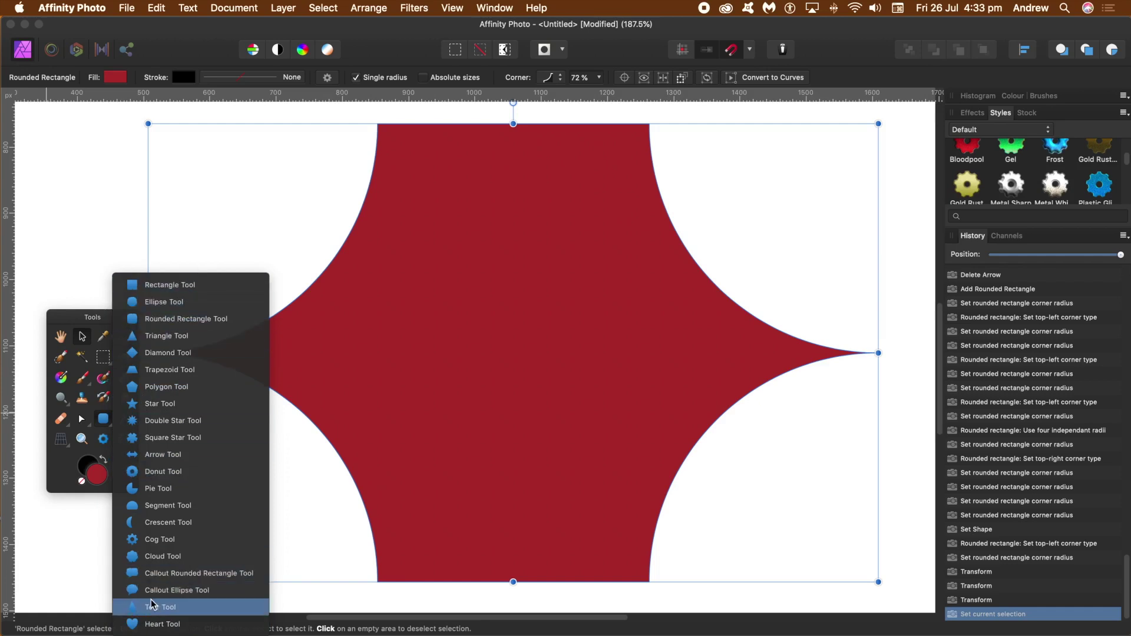
left_click(169, 505)
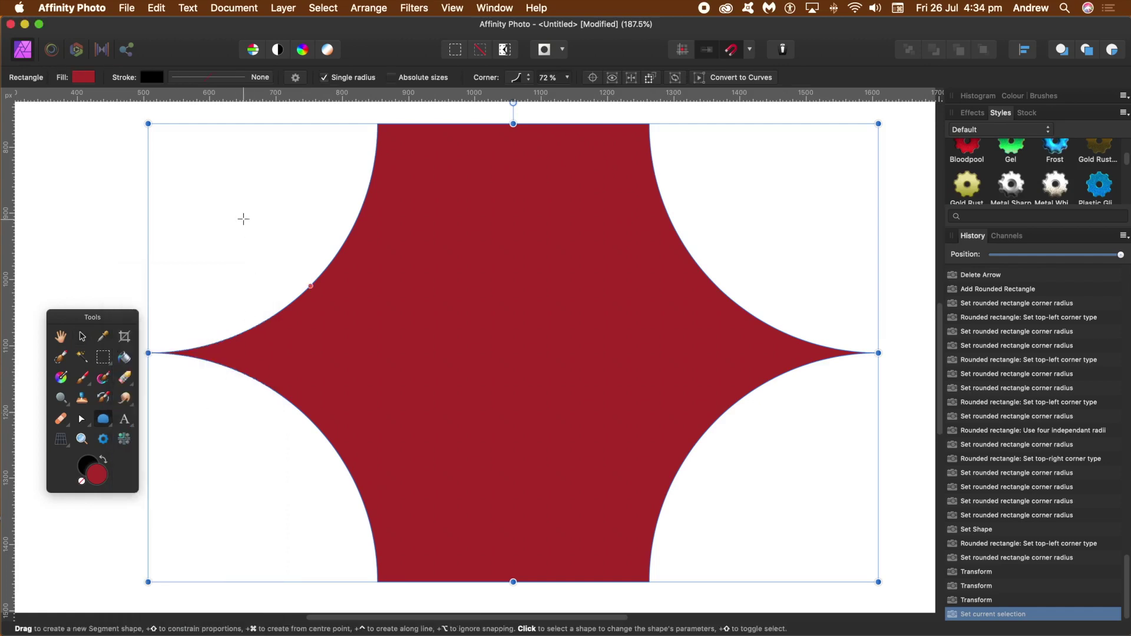
key("Delete")
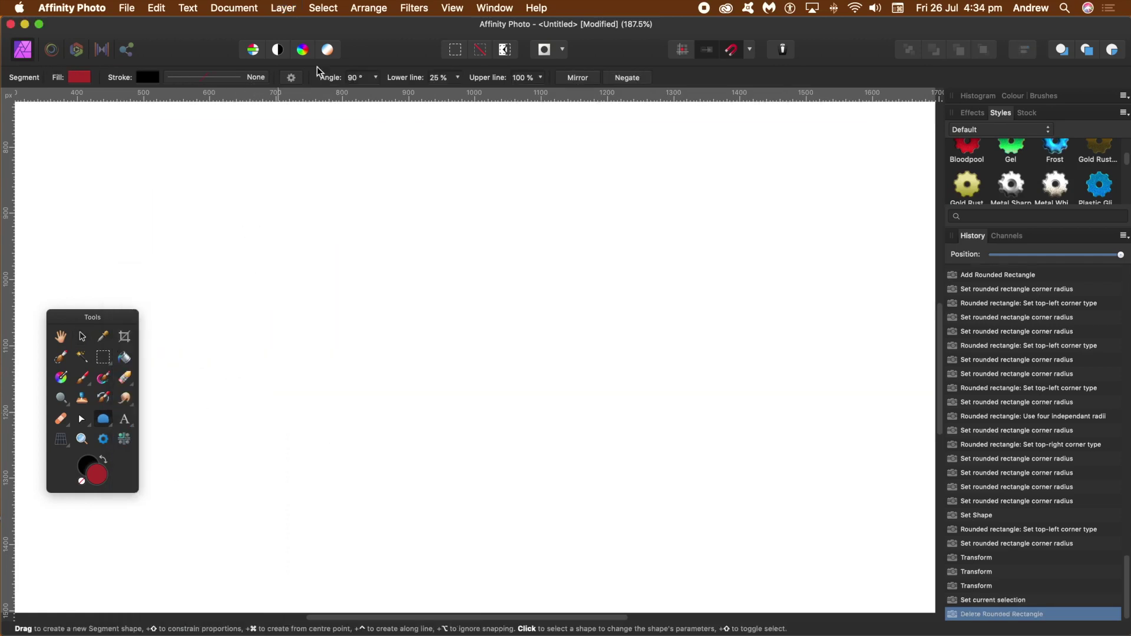
Step: Draw a segment shape about 650 px wide and 510 px high in the canvas centre, negate it and mirror it
mouse_move(271, 174)
left_mouse_down()
mouse_move(553, 432)
mouse_move(703, 515)
left_mouse_up()
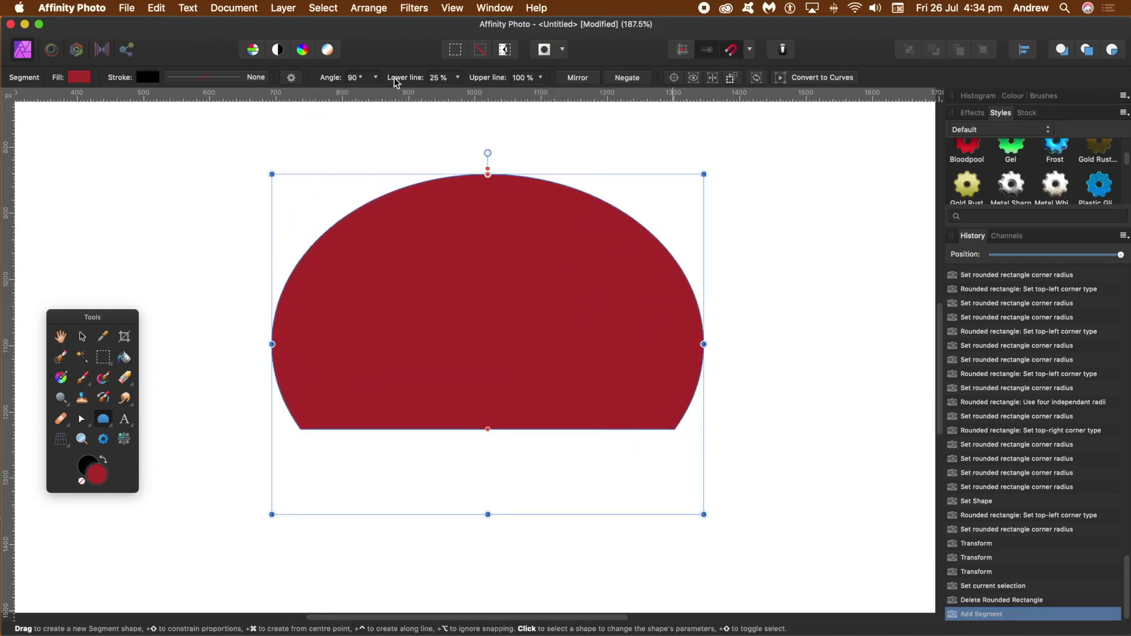
left_click(628, 79)
left_click(579, 81)
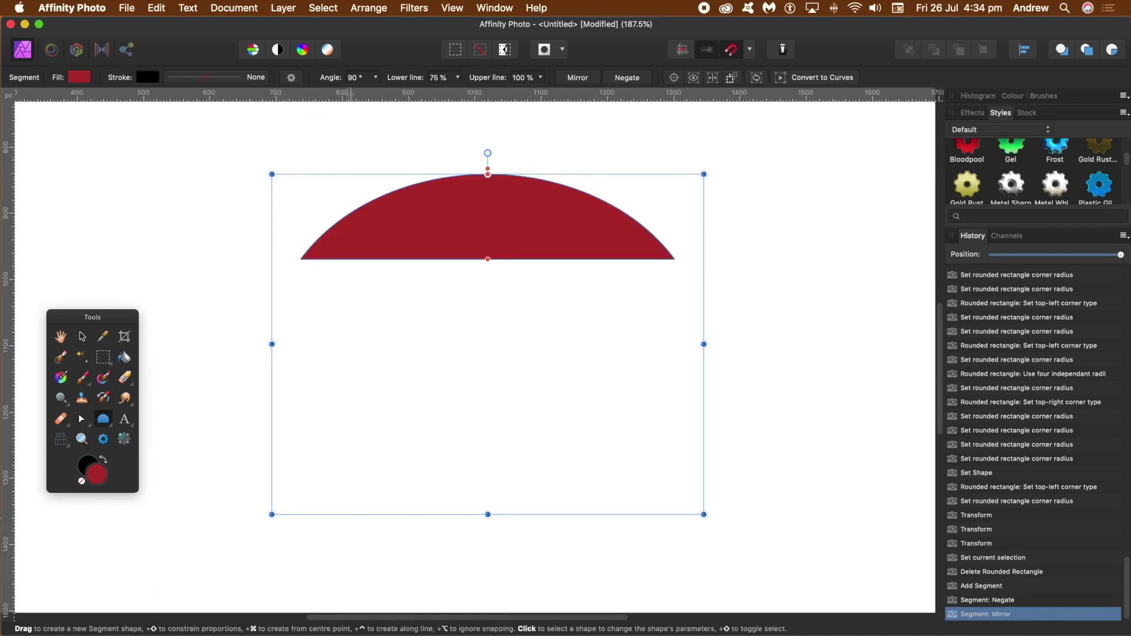
Step: Try both segment presets on the shape: the dome with a flat base and the version cut flat at top and bottom
left_click(292, 78)
left_click(207, 142)
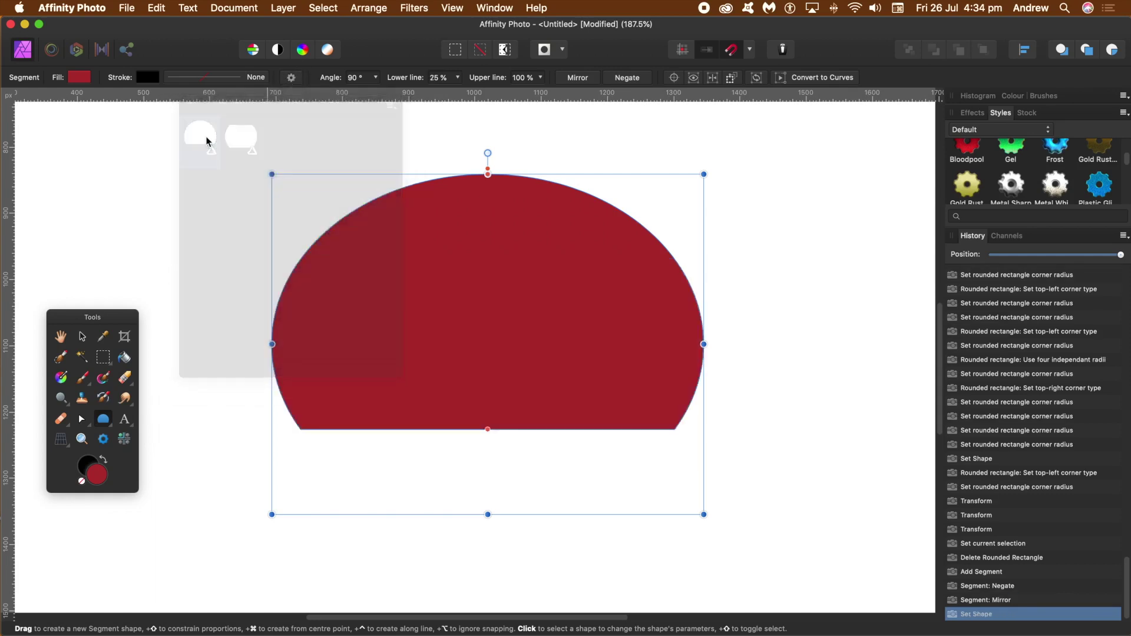
left_click(292, 78)
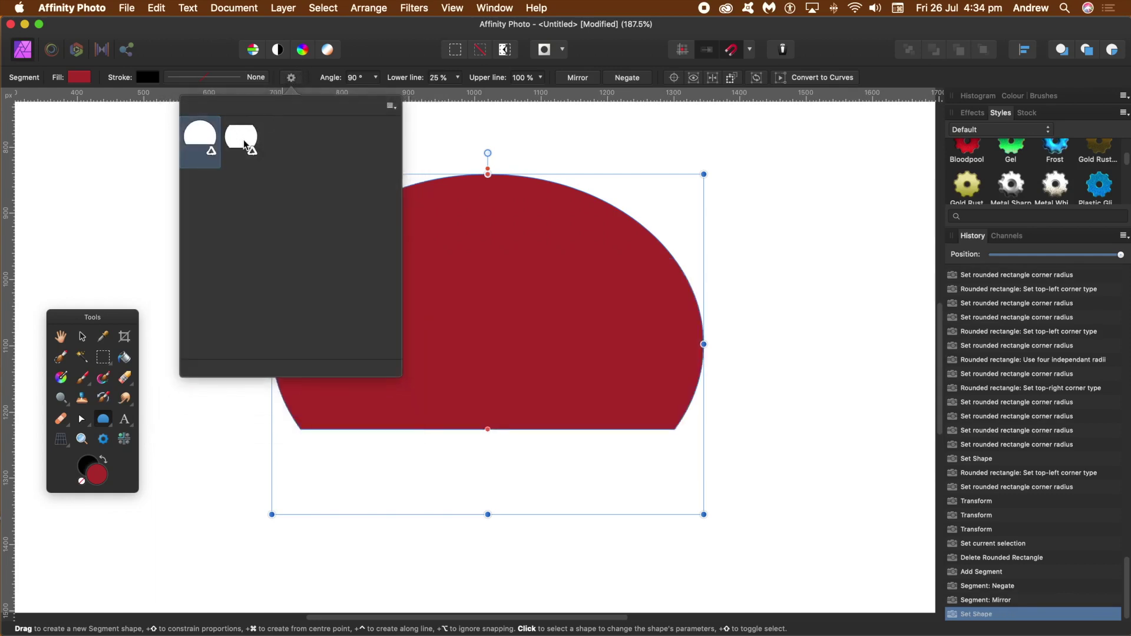
left_click(238, 140)
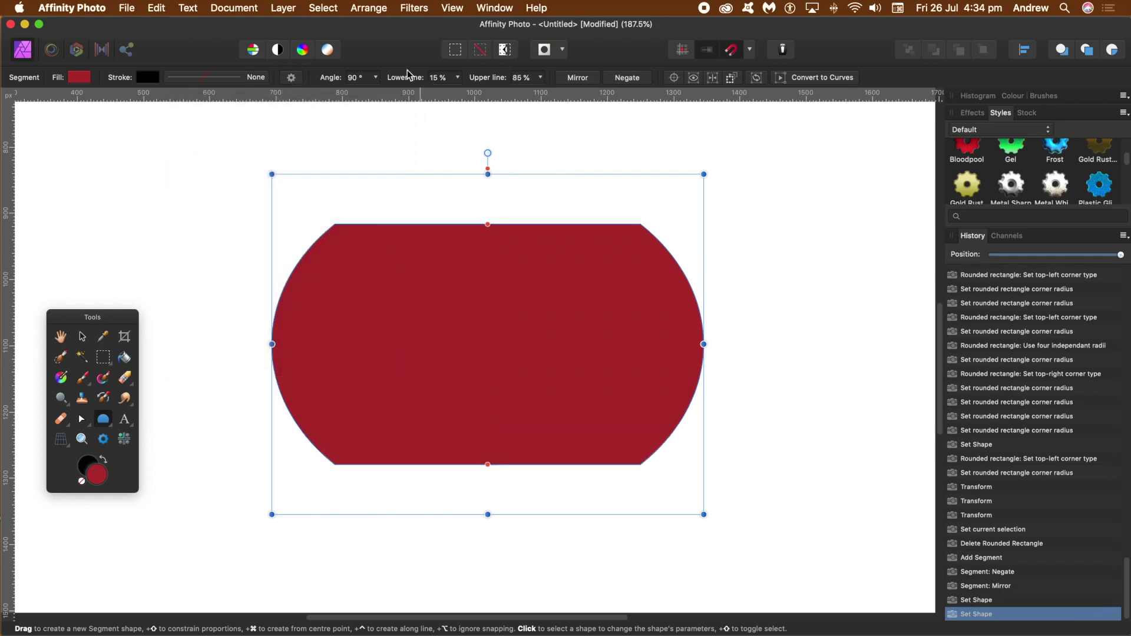
Step: Change the segment's angle and delete the segment from the canvas
left_click(376, 77)
left_click_drag(369, 94, 405, 95)
key("Delete")
Step: Draw a double star about 585 px wide and 575 px high in the middle of the canvas with the Double Star Tool
left_click(109, 422)
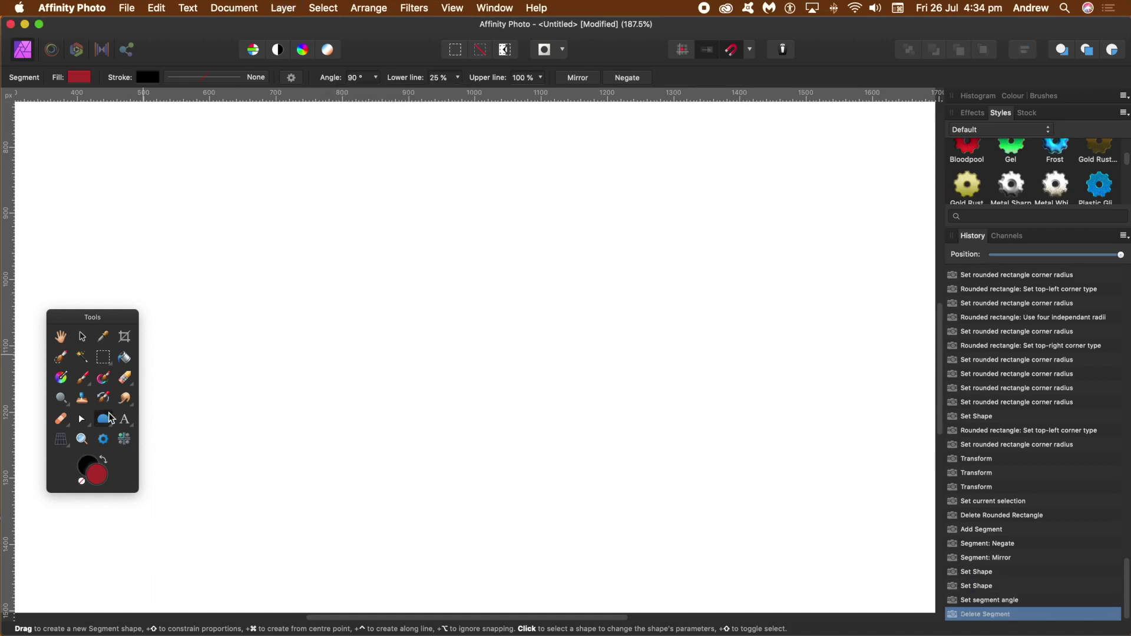
left_click(182, 423)
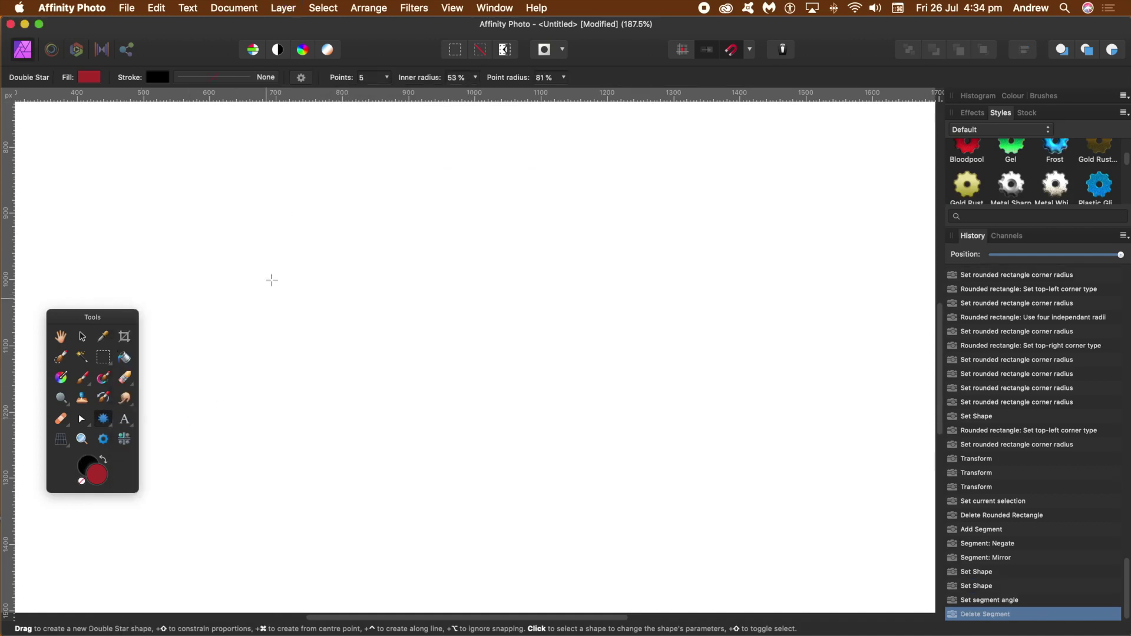
left_click_drag(254, 175, 641, 556)
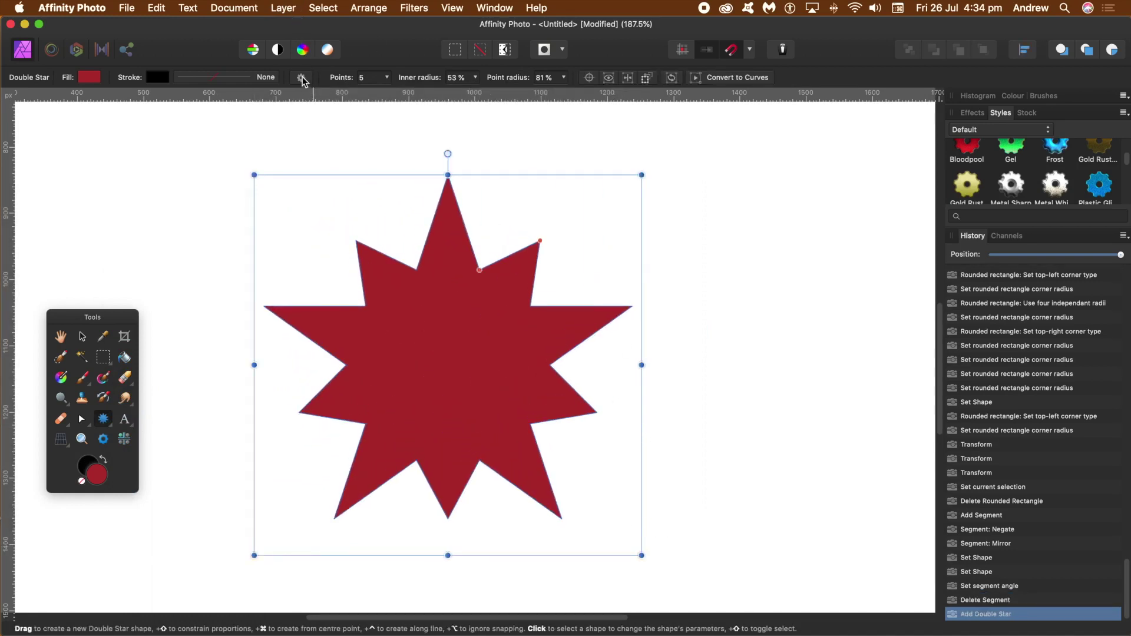
Step: Set the double star's points to 8 and replace the result with the first preset, the five-point double star
left_click(386, 78)
left_click_drag(383, 93, 392, 95)
left_click(301, 77)
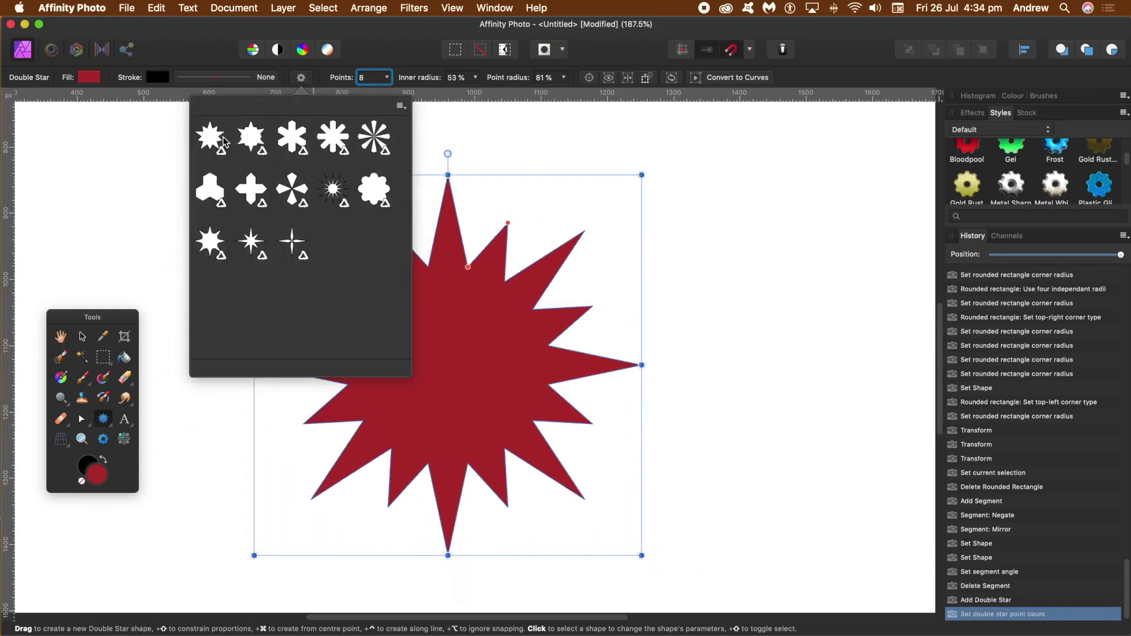
left_click(222, 142)
Step: Try the six-armed asterisk preset and the preset with eight narrow separate petals on the double star
left_click(302, 77)
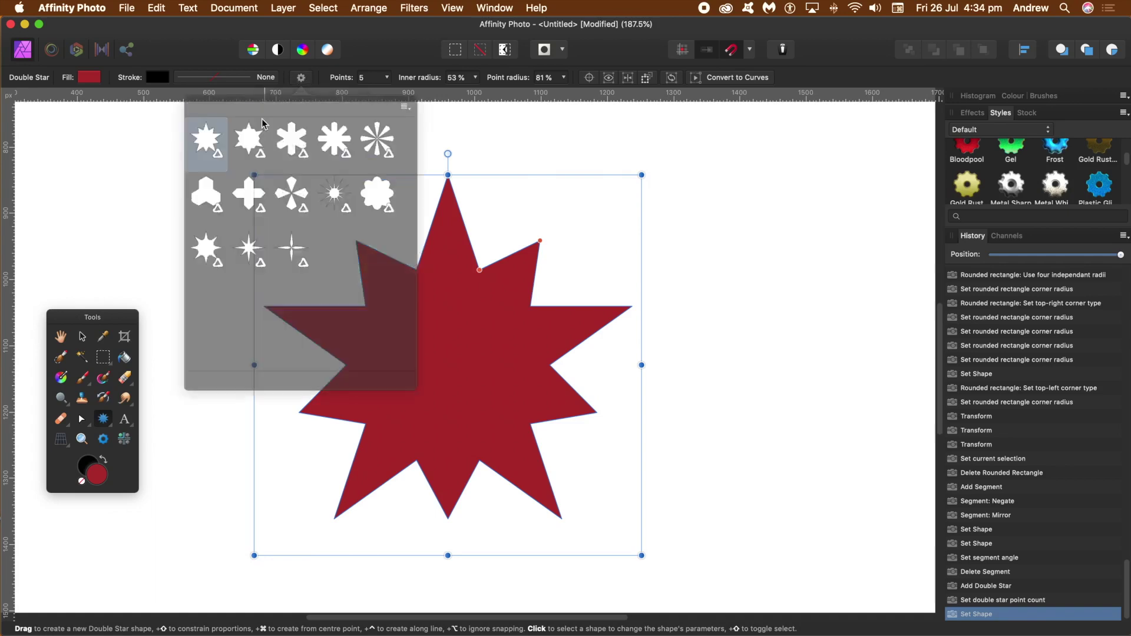
left_click(291, 140)
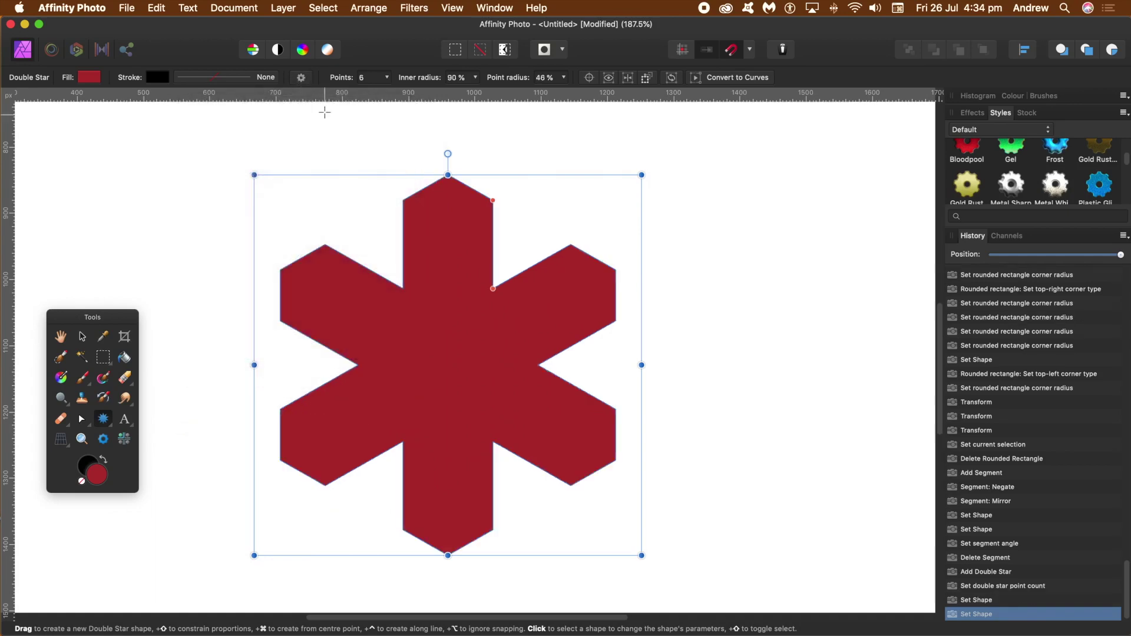
left_click(303, 79)
left_click(377, 147)
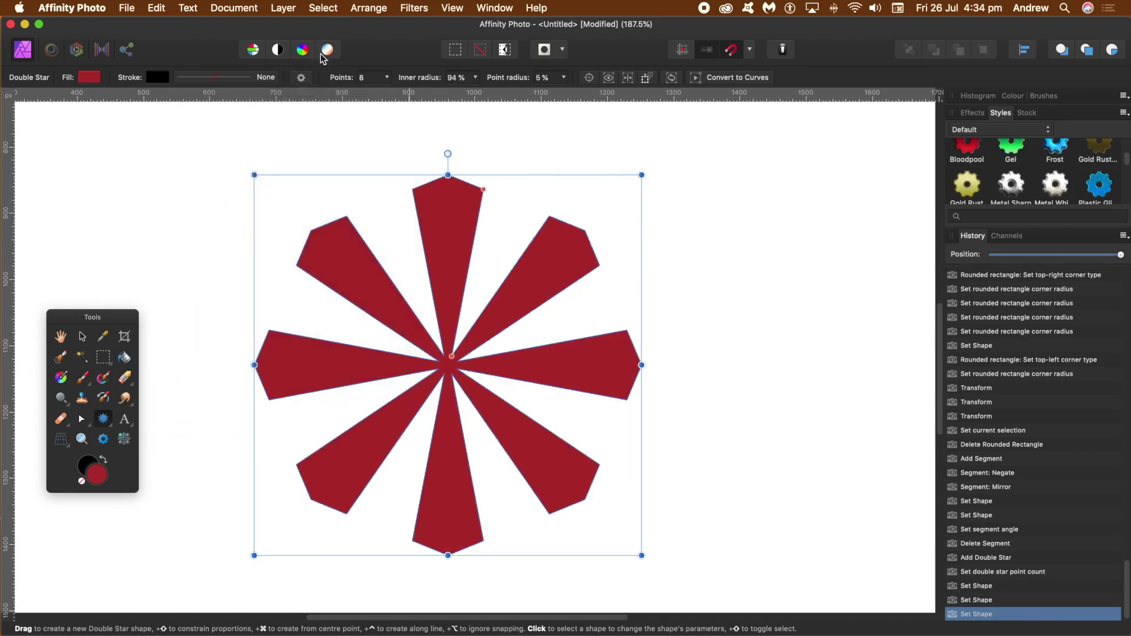
Step: Apply the compass-like four-point preset to the double star and reduce its point radius to 58%
left_click(301, 79)
left_click(251, 243)
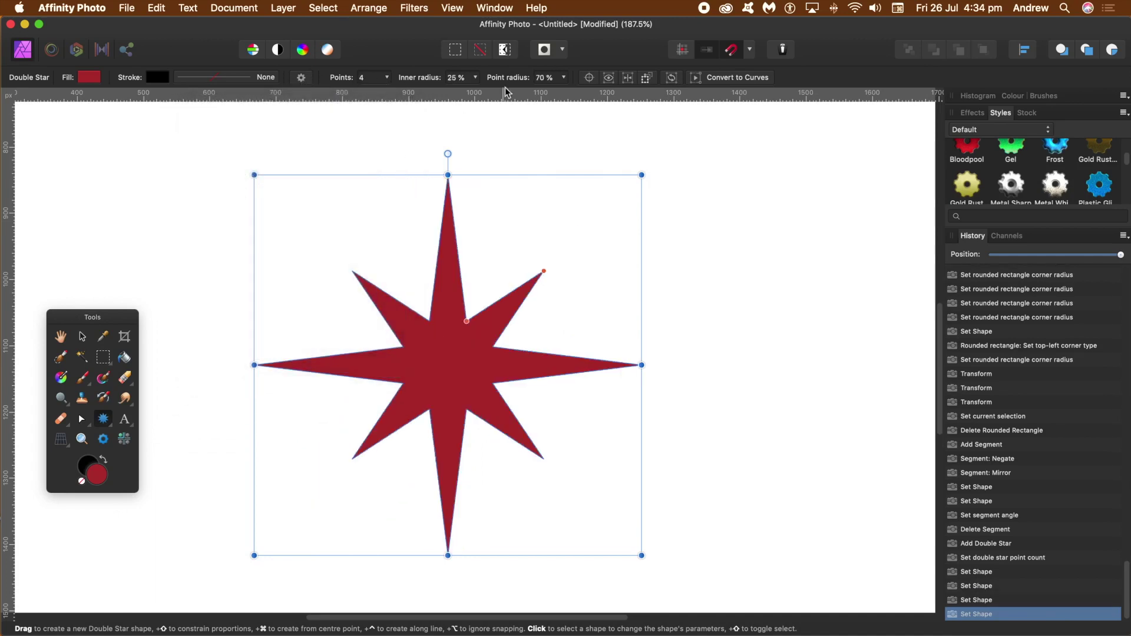
left_click_drag(542, 272, 517, 277)
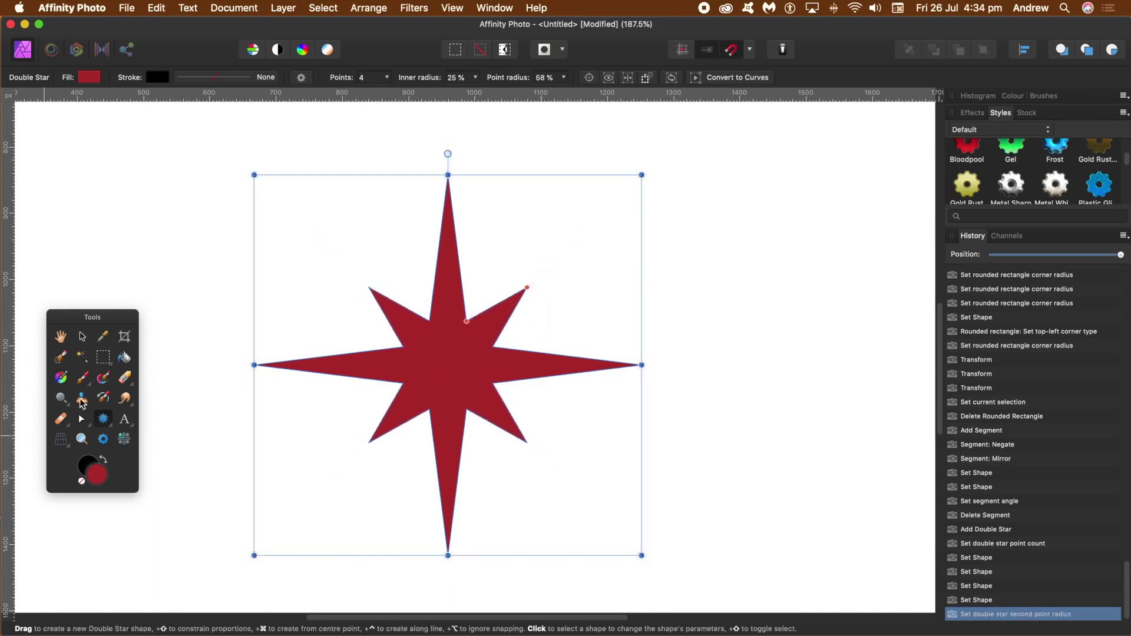
left_click(103, 427)
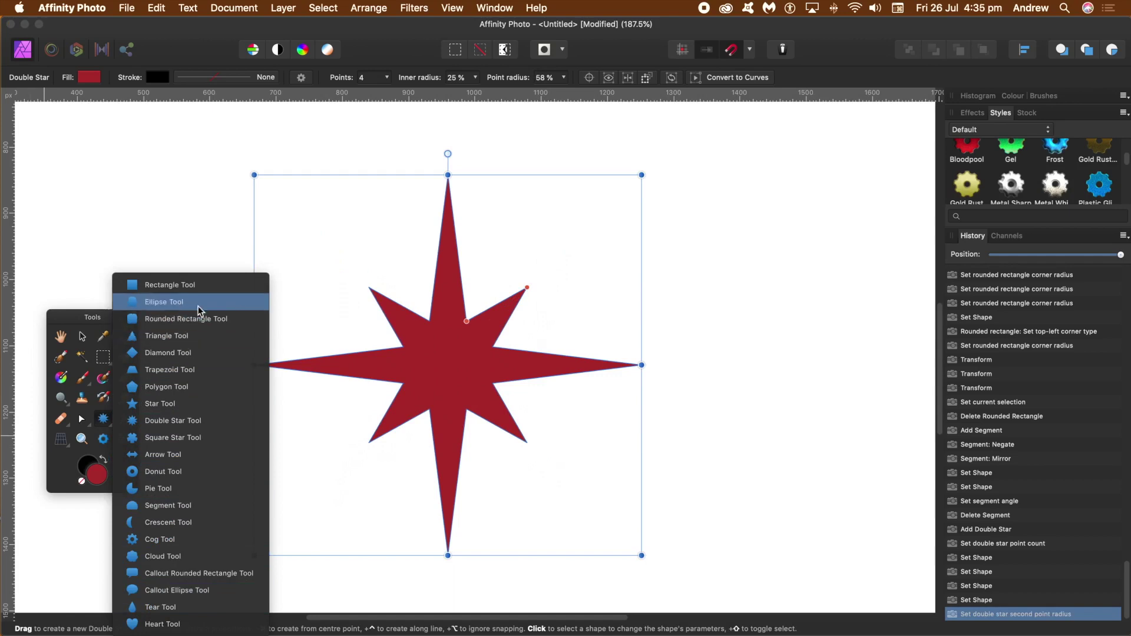
left_click(442, 486)
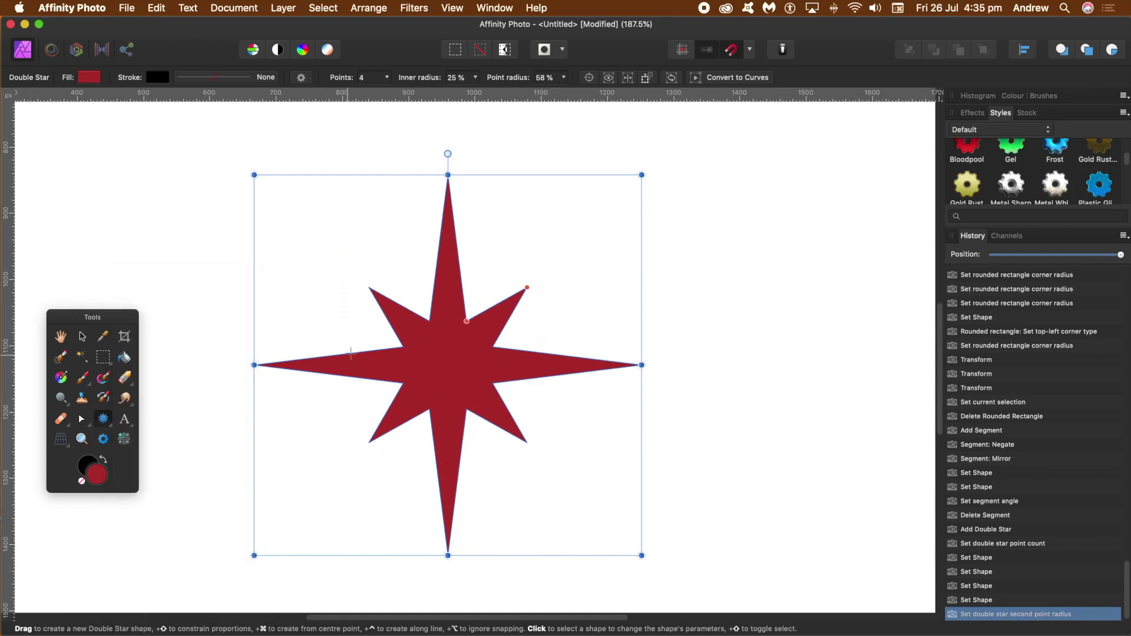
Step: Reduce the double star's inner radius to 5% and enlarge the star to about 695 px wide and 650 px high
left_click_drag(467, 321, 451, 357)
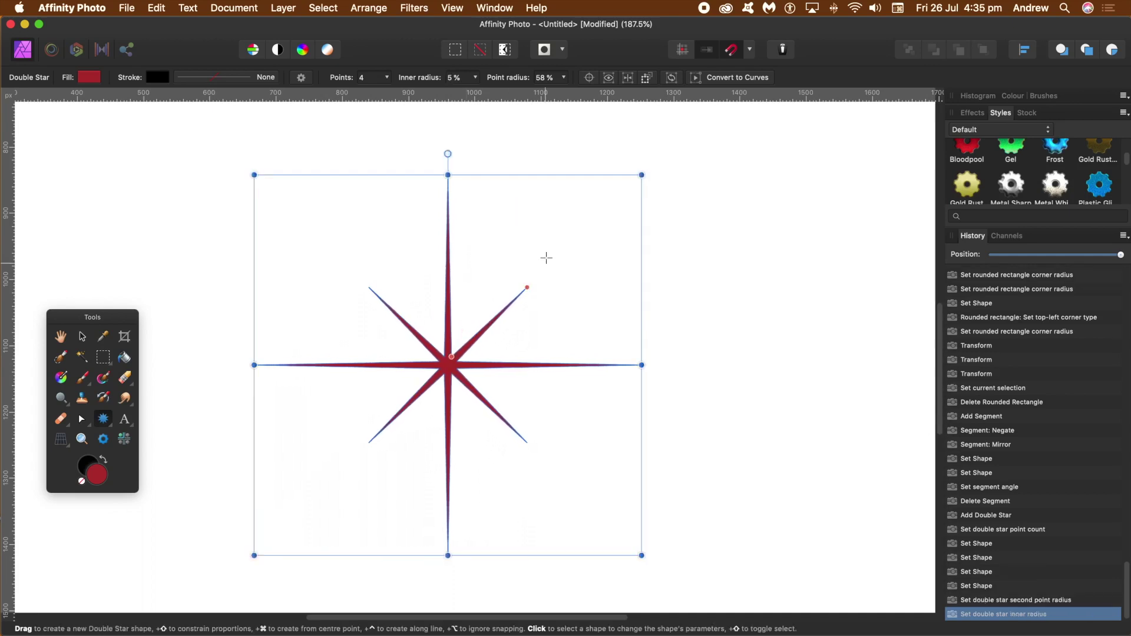
left_click_drag(644, 174, 684, 151)
left_click_drag(684, 560, 718, 587)
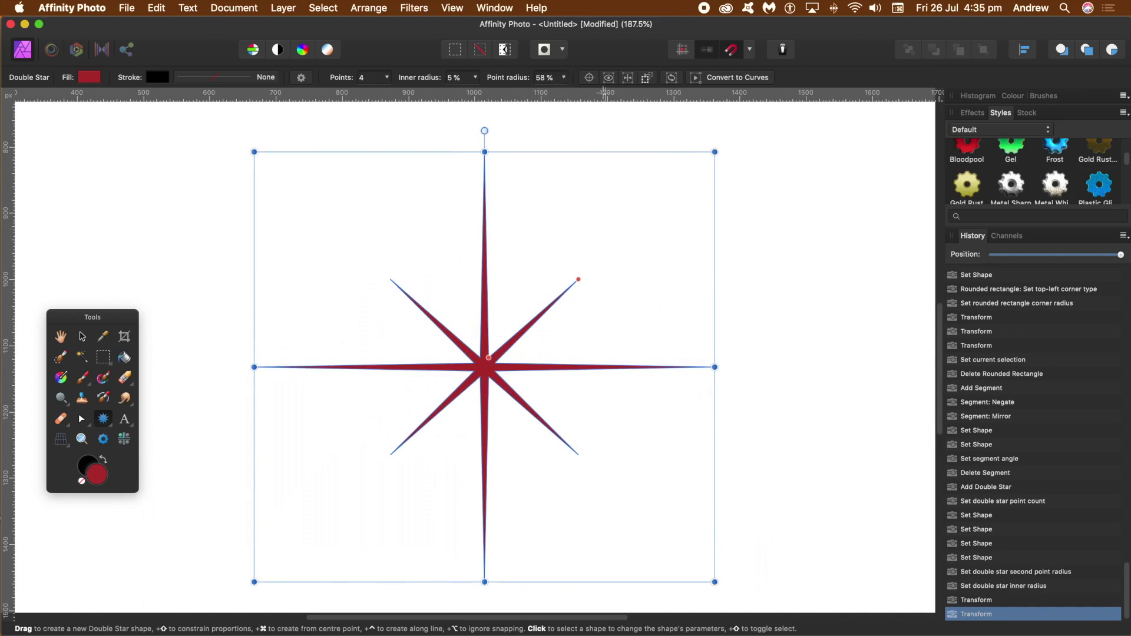
Step: Set the double star's point radius to 29% and its number of points to 7
left_click(564, 77)
left_click_drag(564, 93, 528, 93)
left_click(387, 77)
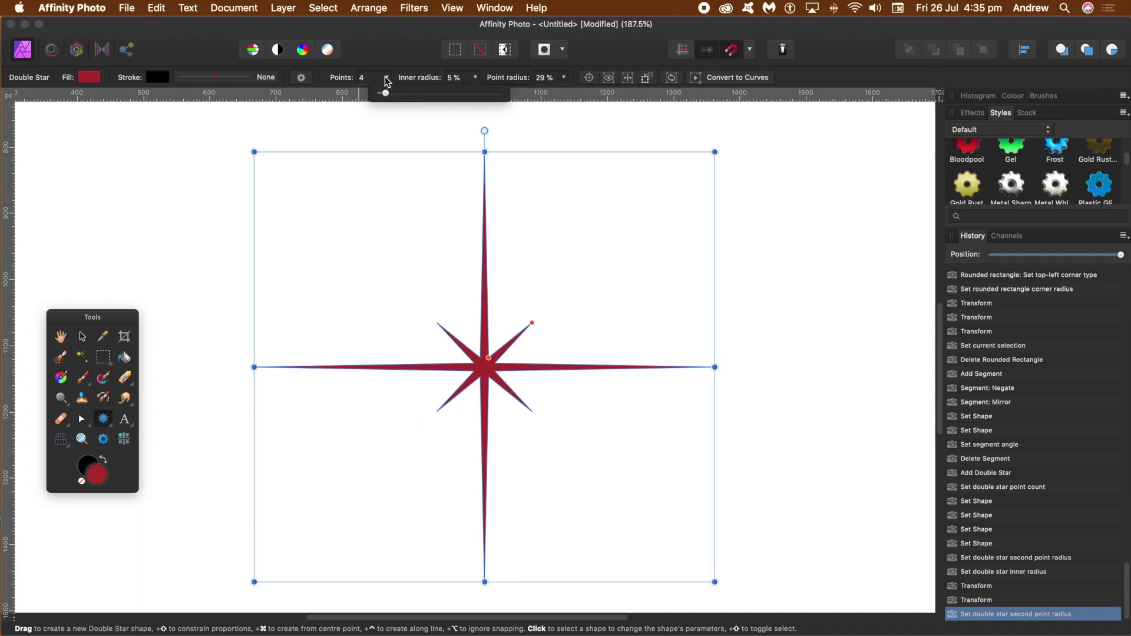
left_click_drag(386, 93, 393, 94)
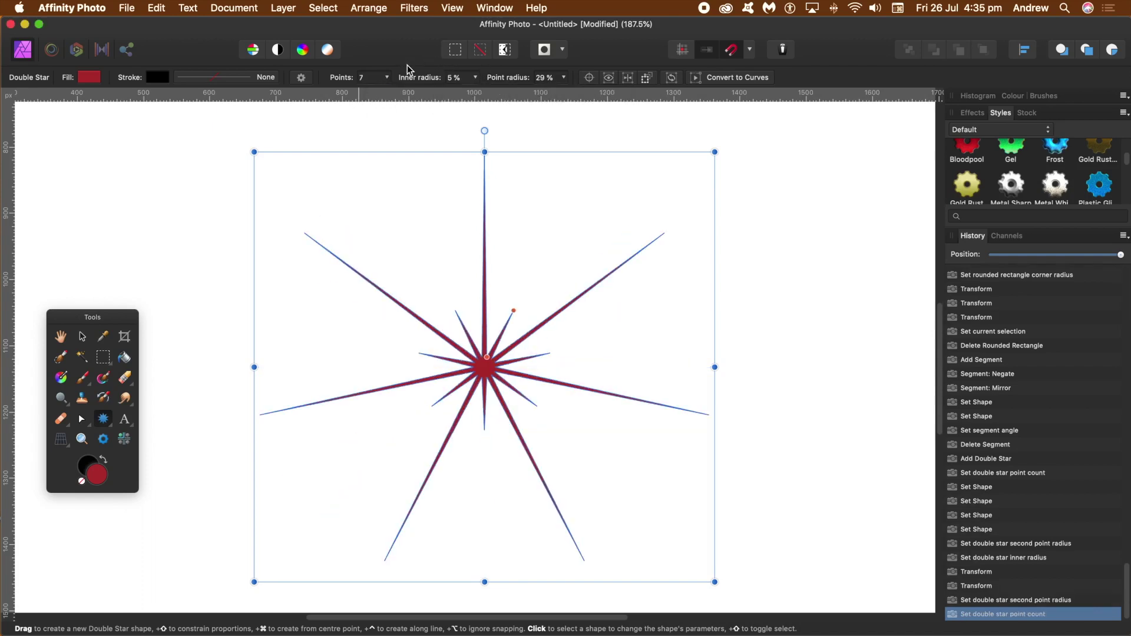
Step: Save the seven-point star as a shape preset named "Double burst 1" in the More shapes category
left_click(301, 78)
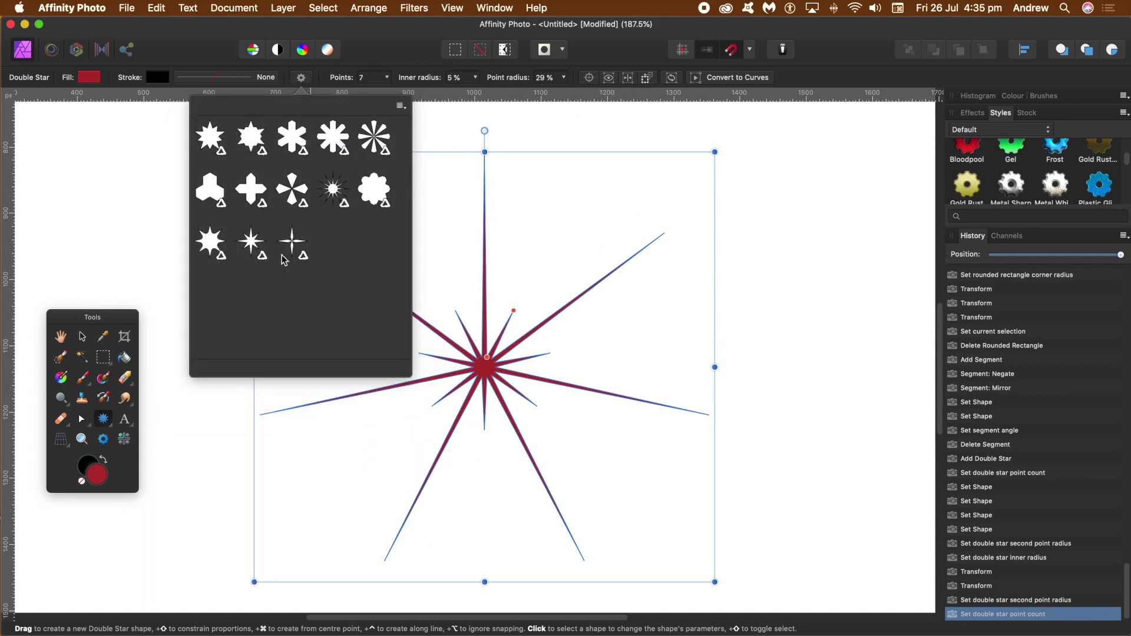
left_click(401, 106)
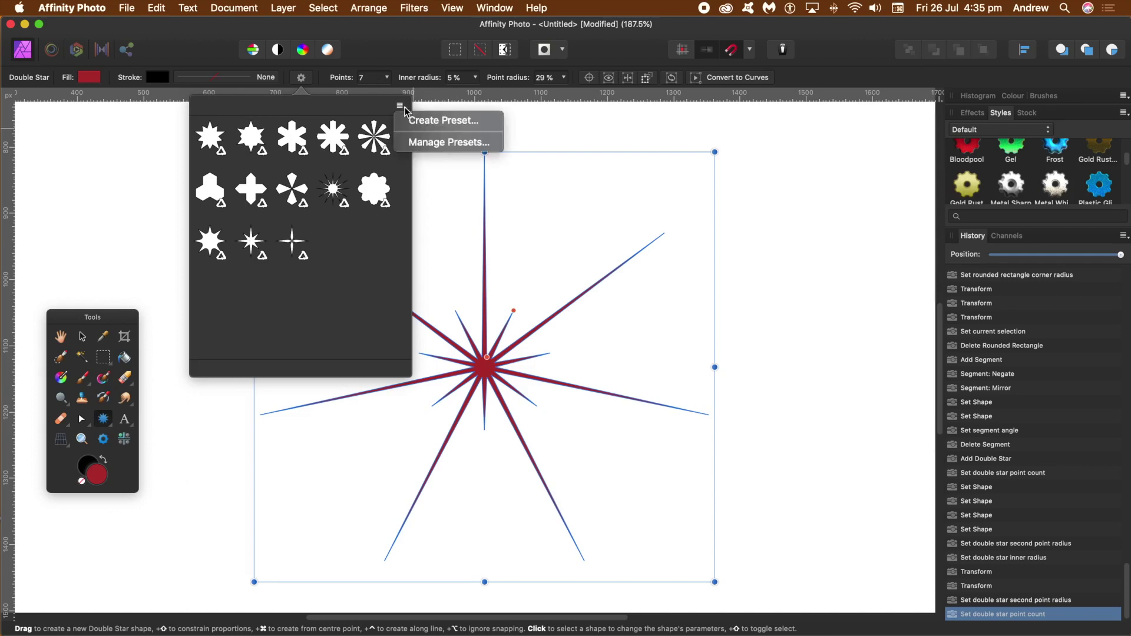
left_click(441, 121)
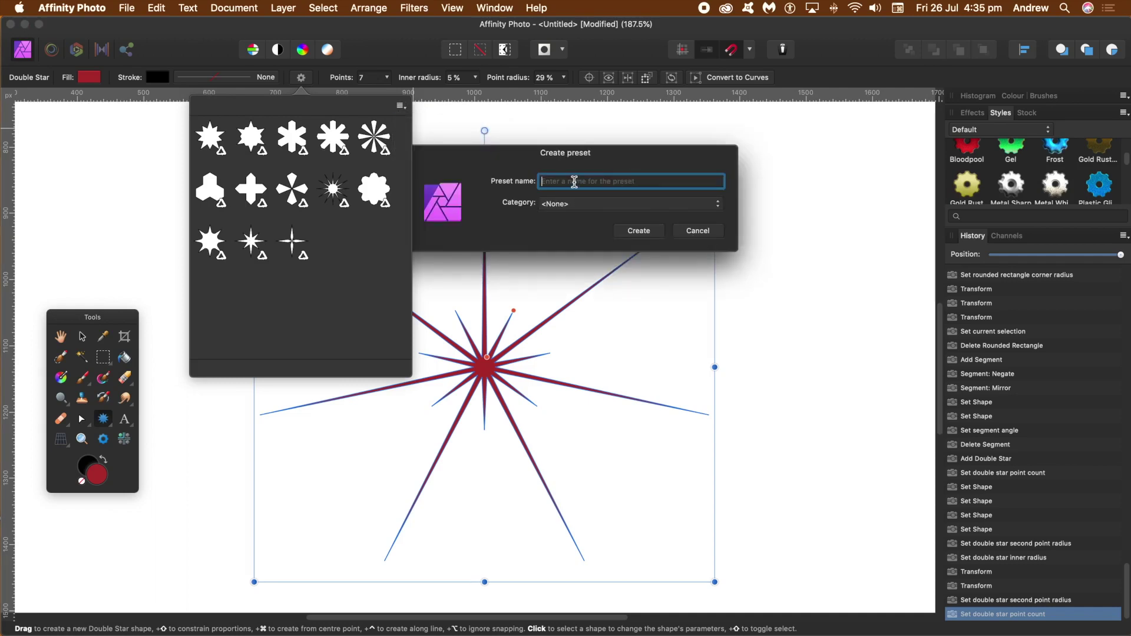
type("Double burst")
left_click(624, 204)
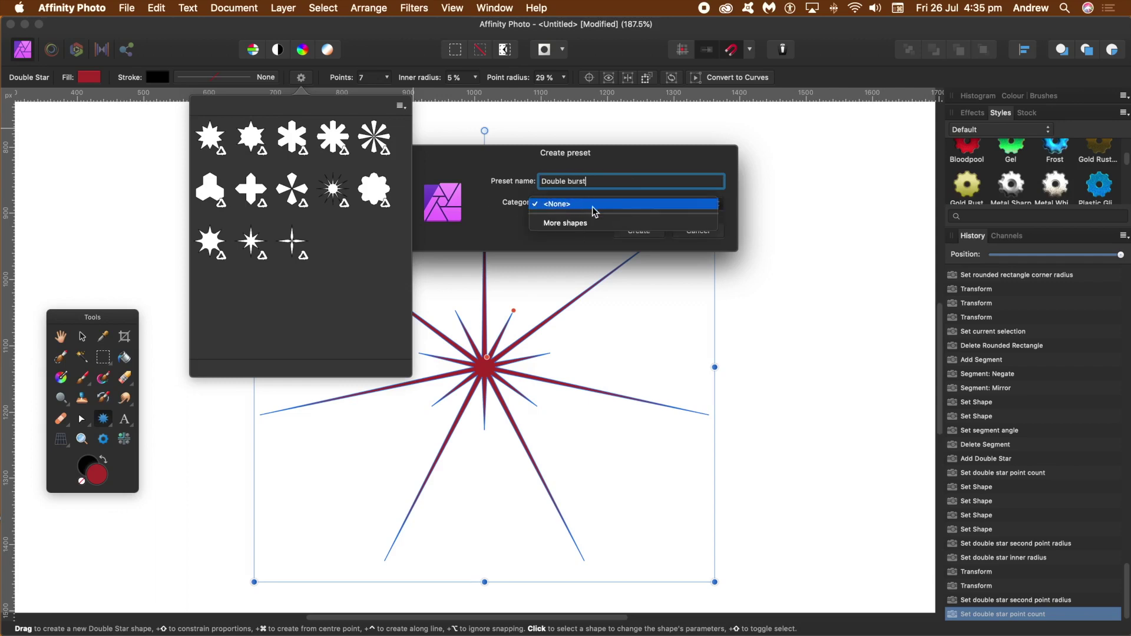
left_click(600, 223)
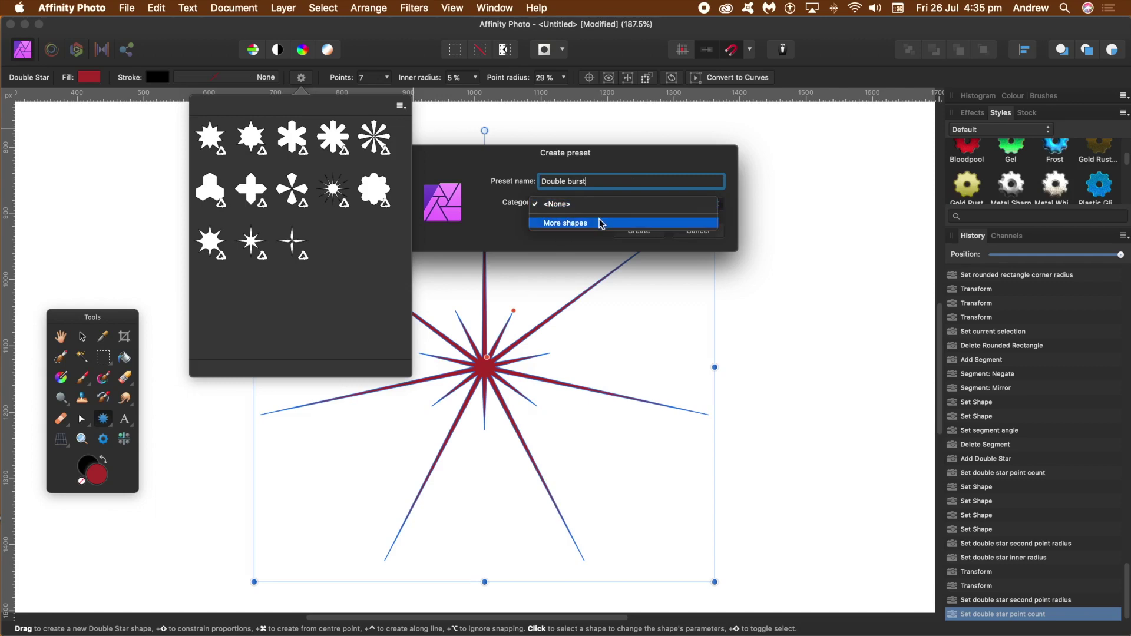
left_click(572, 228)
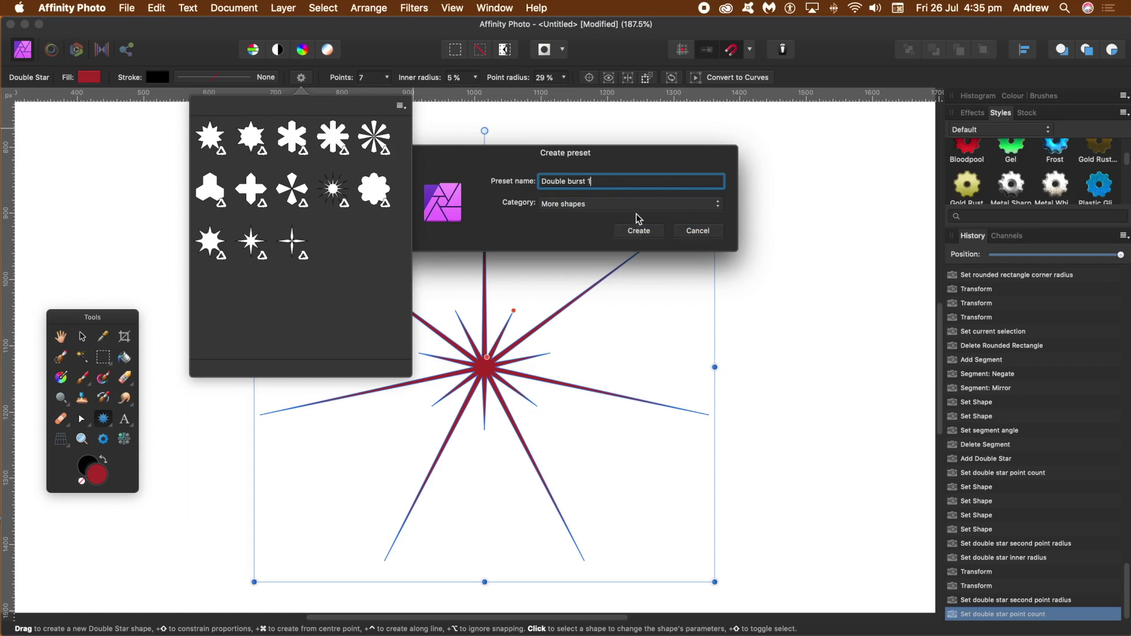
left_click(646, 236)
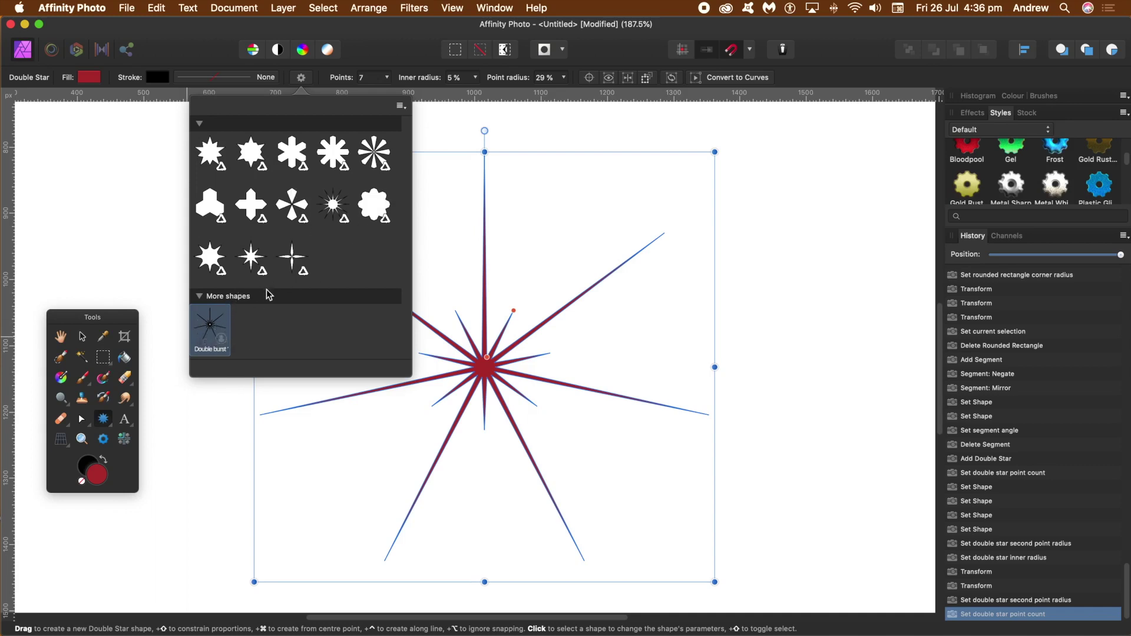
Step: Switch the double star from the 12-point sunburst preset to the four-armed cross preset and set its points to 9
left_click(337, 206)
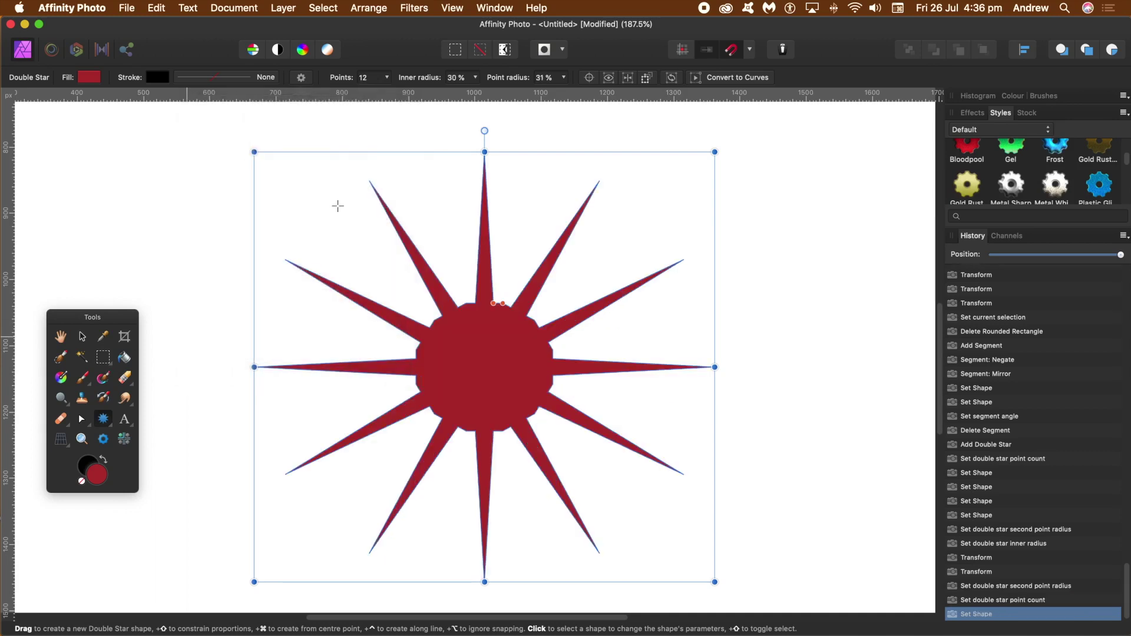
left_click(301, 79)
left_click(253, 202)
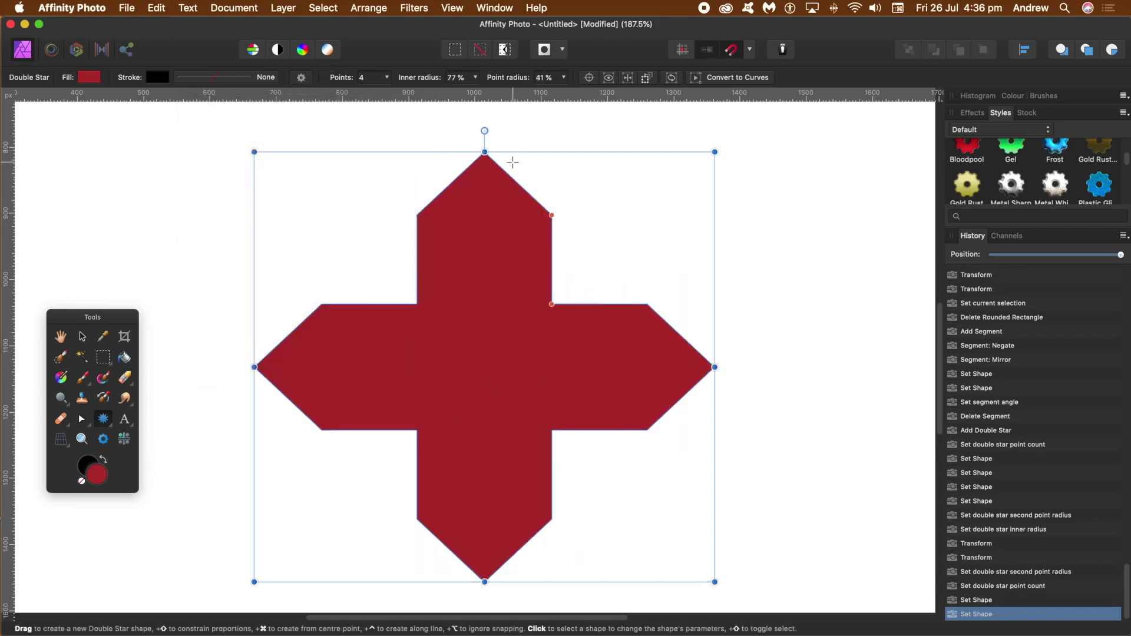
left_click(387, 77)
left_click_drag(383, 93, 400, 95)
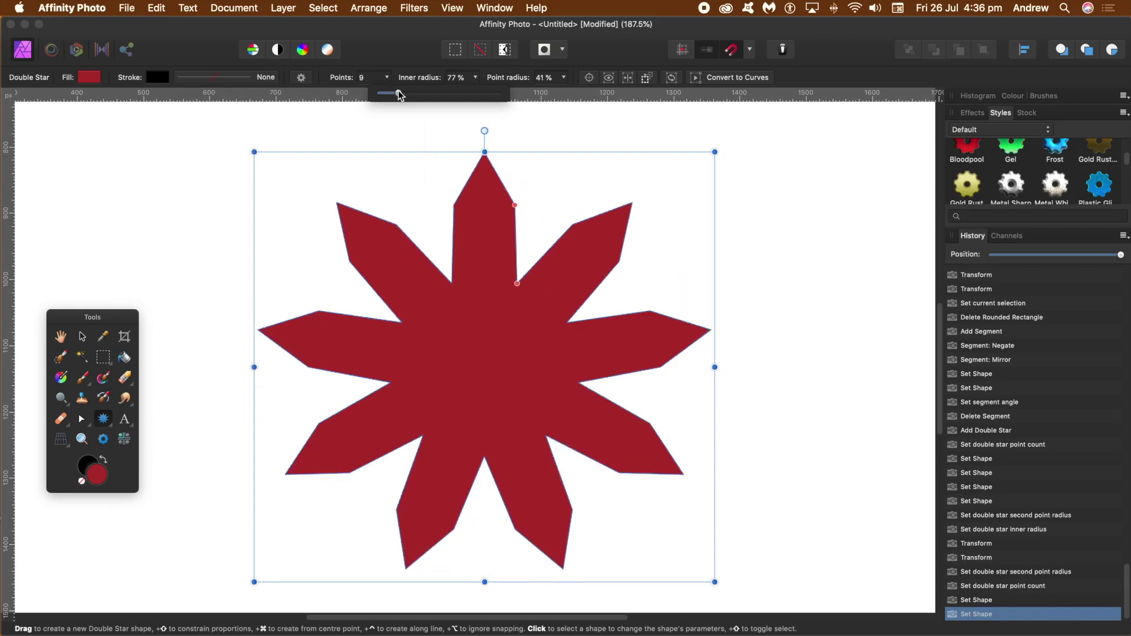
Step: Save the nine-point star as a shape preset named "Double Star" without a category, and delete the star from the canvas
left_click(301, 78)
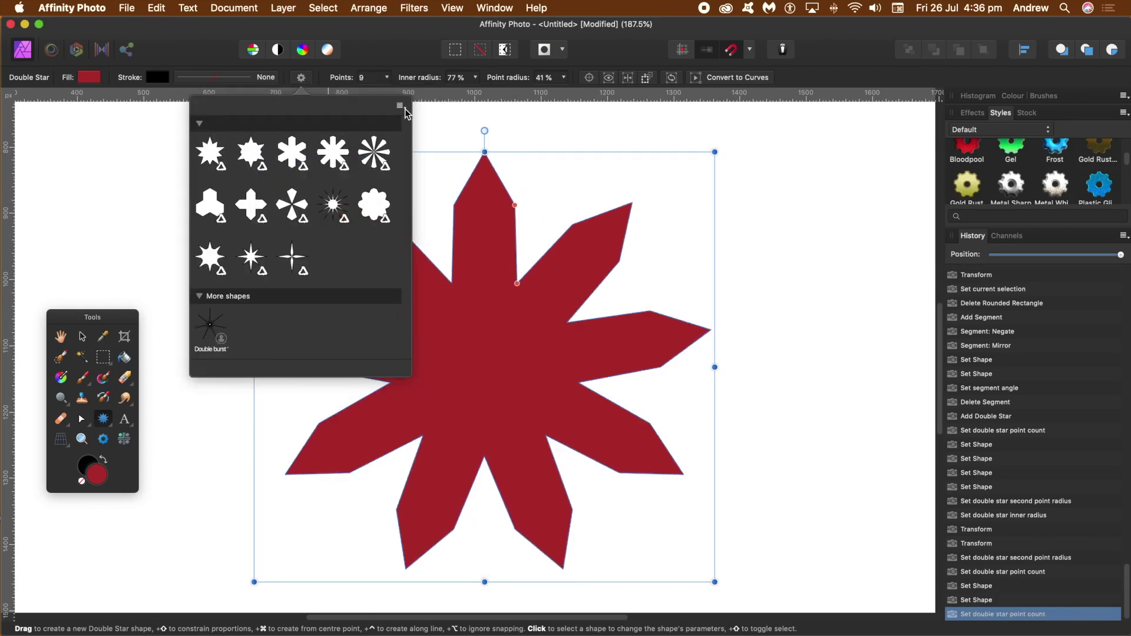
left_click(405, 108)
left_click(419, 120)
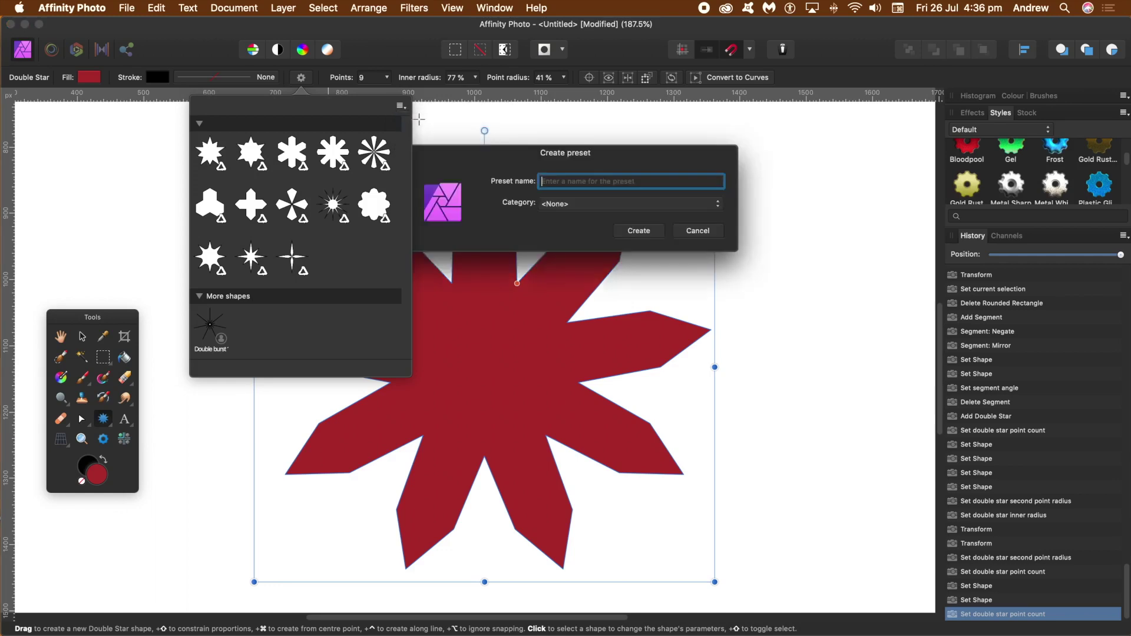
left_click(588, 202)
left_click(588, 202)
type("D")
type("ble Star")
left_click(629, 231)
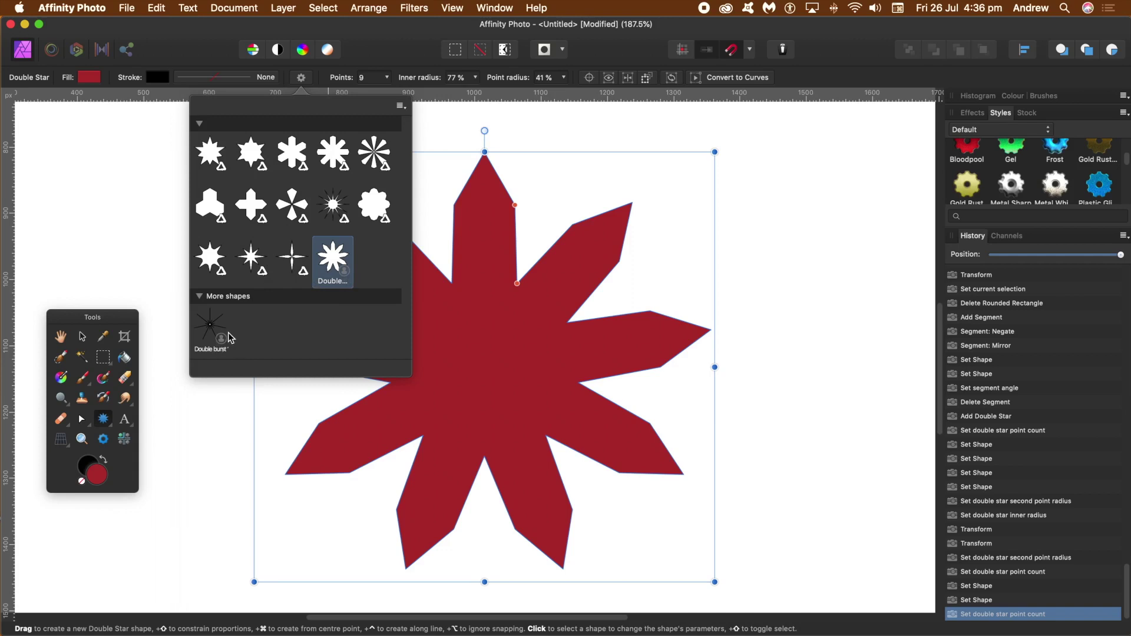
left_click(468, 164)
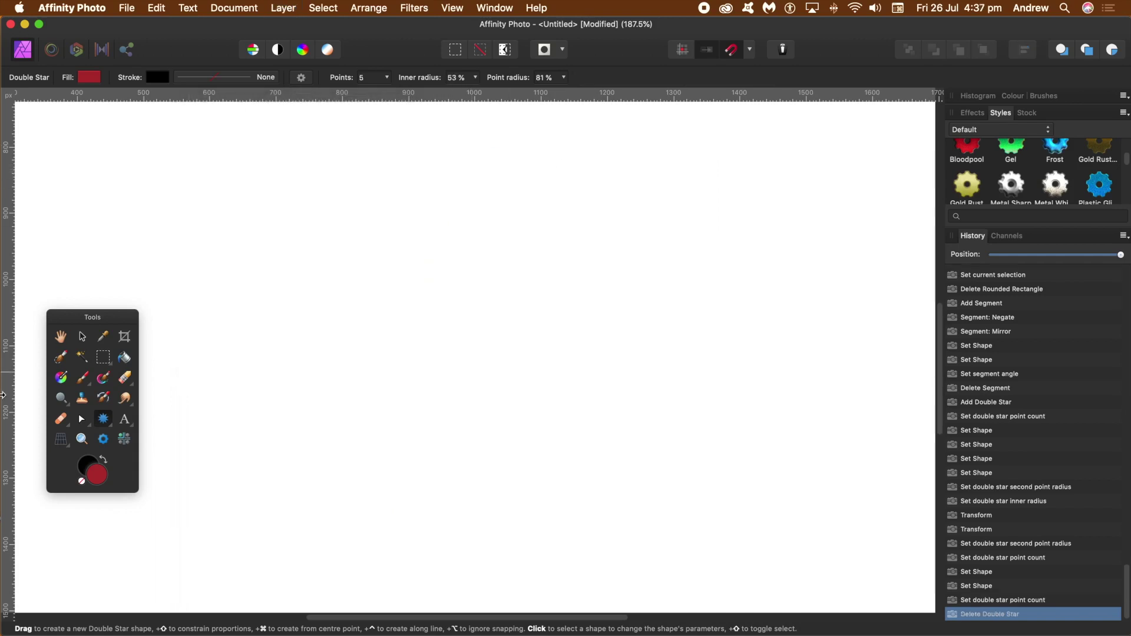
Step: Draw a trapezoid about 580 px wide and 370 px high, with its left point at 30% and right point at 40%
left_click(106, 418)
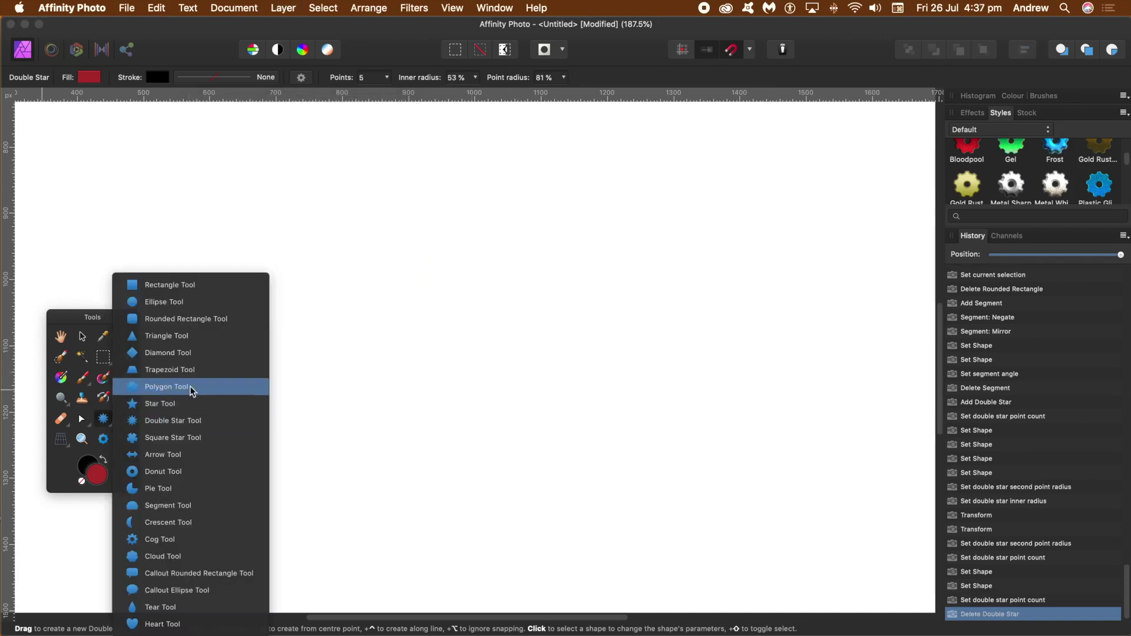
left_click(180, 371)
left_click_drag(300, 208, 684, 455)
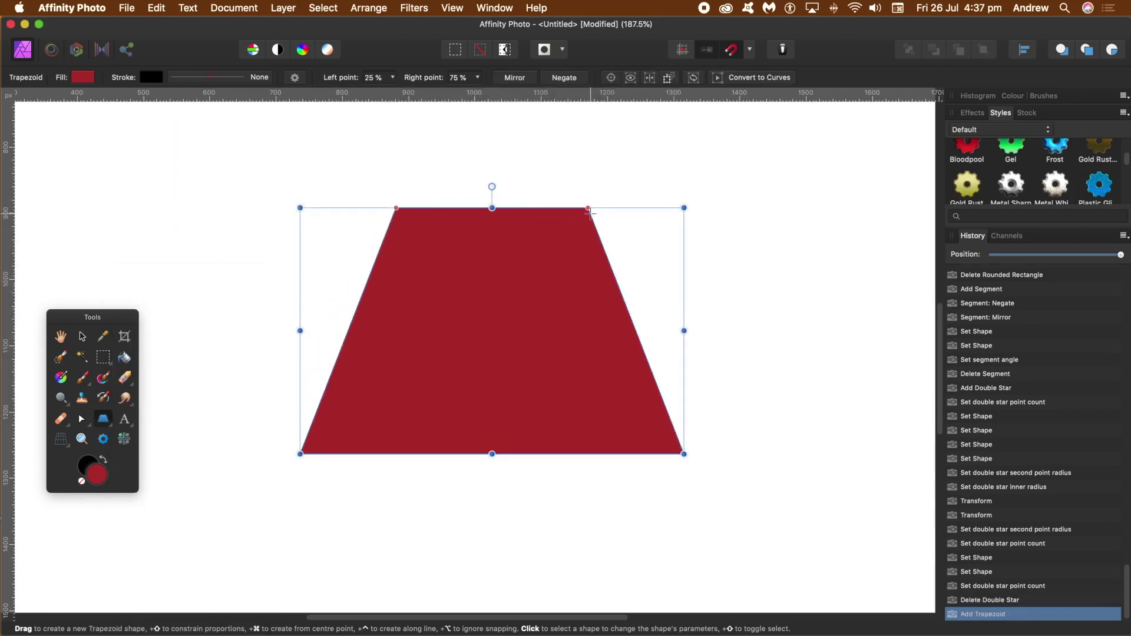
left_click_drag(588, 208, 417, 208)
Step: Save the trapezoid as a preset named "Slanted 1" in the More shapes category, and delete the trapezoid from the canvas
left_click(295, 78)
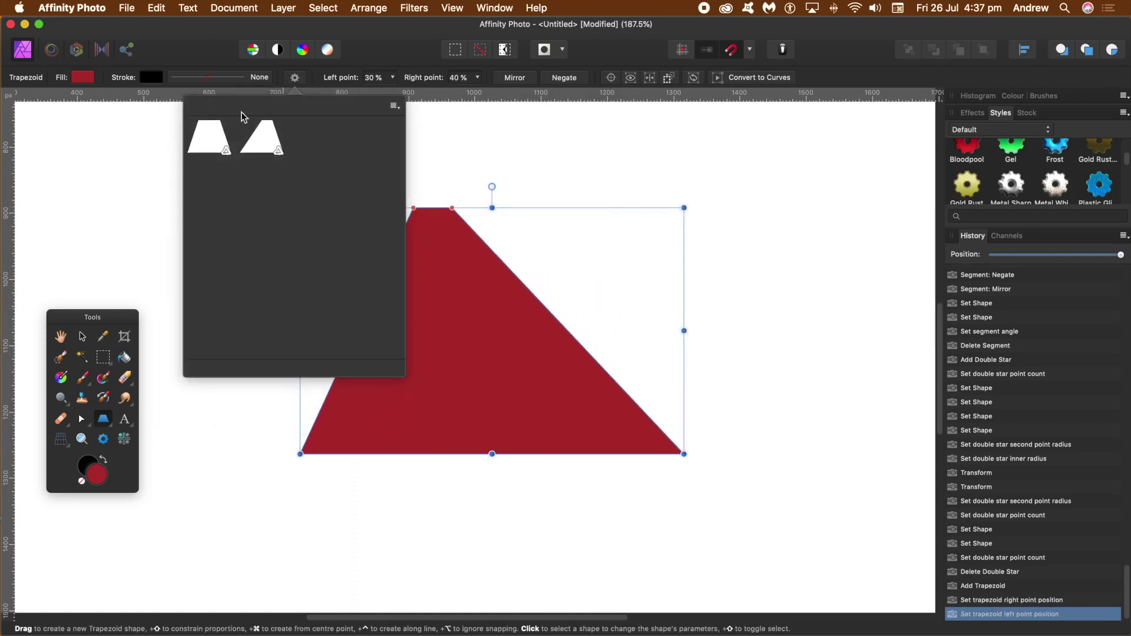
left_click(395, 106)
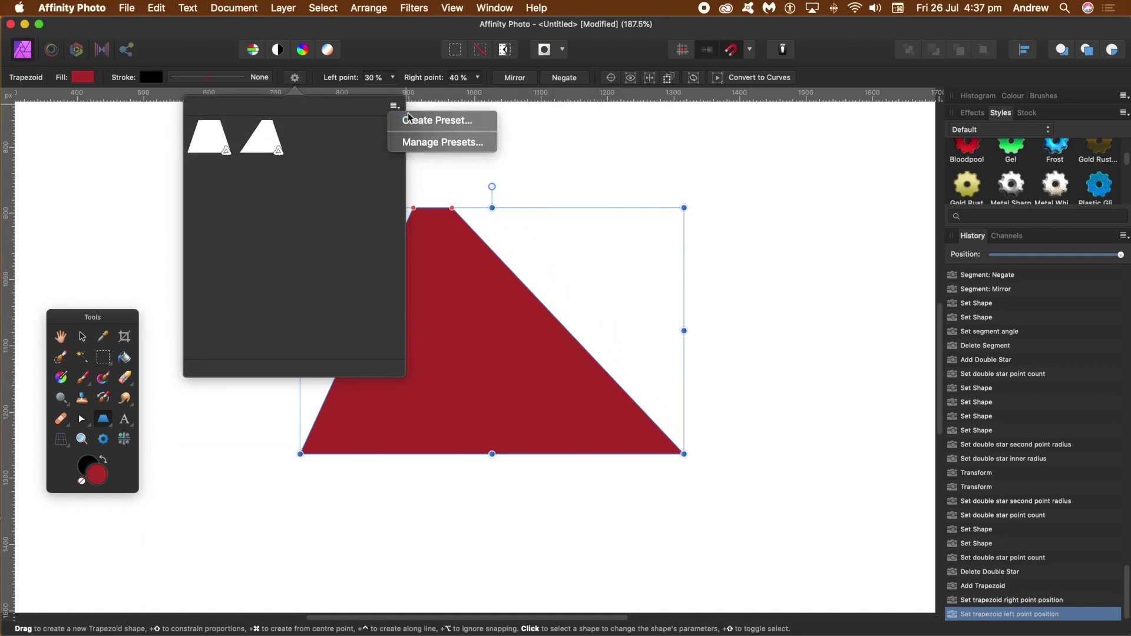
left_click(415, 121)
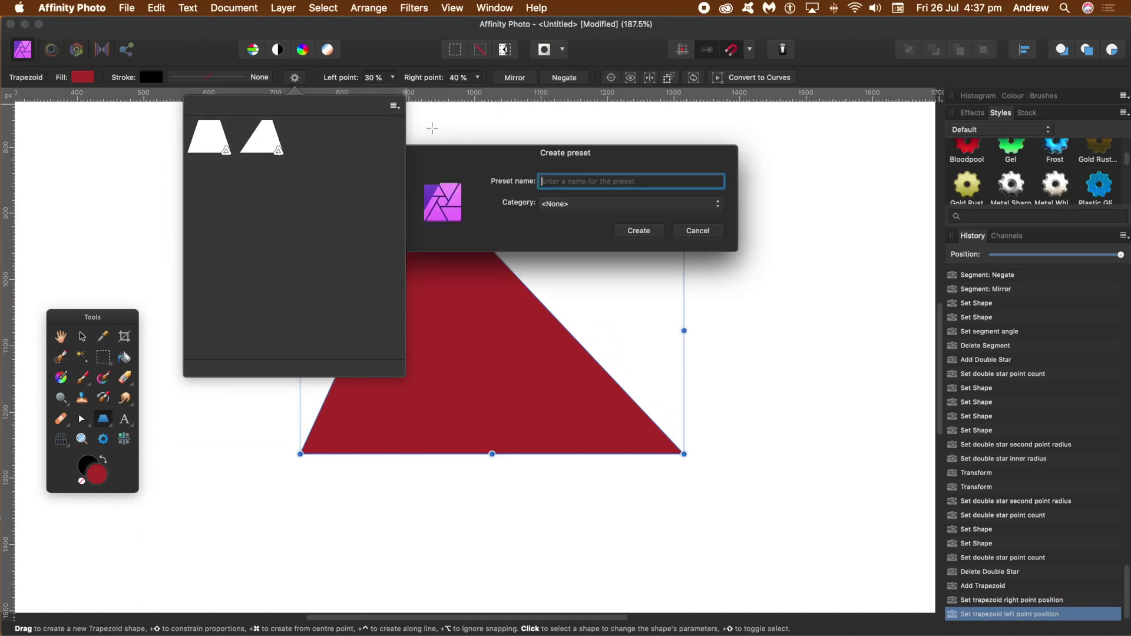
type("Slanted 1")
left_click(592, 206)
left_click(584, 227)
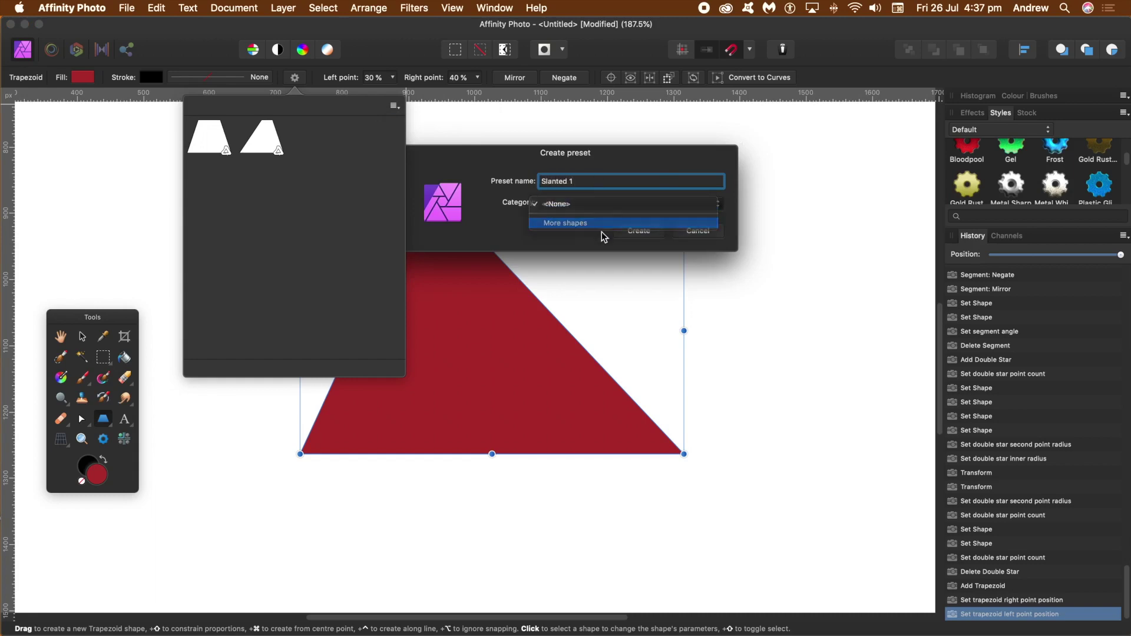
left_click(640, 230)
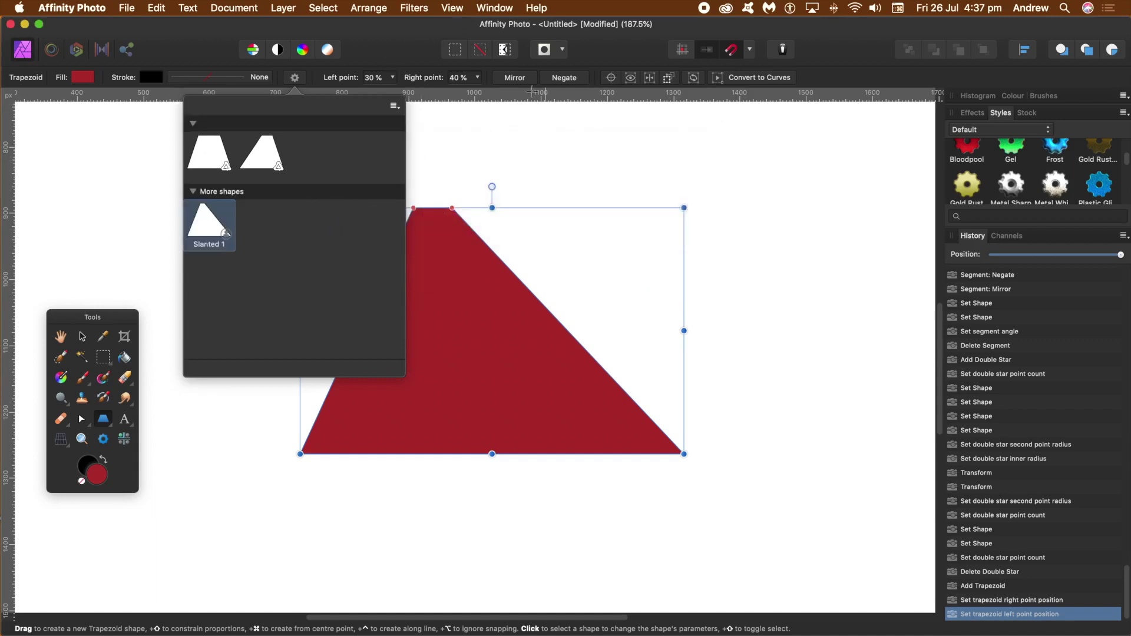
left_click(382, 57)
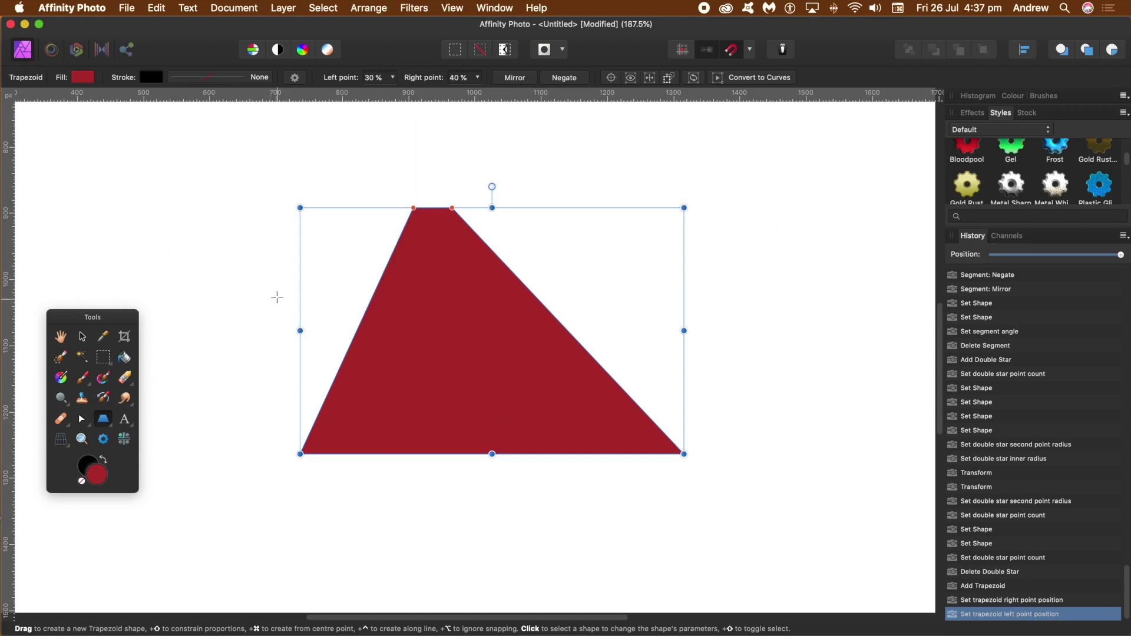
key("Delete")
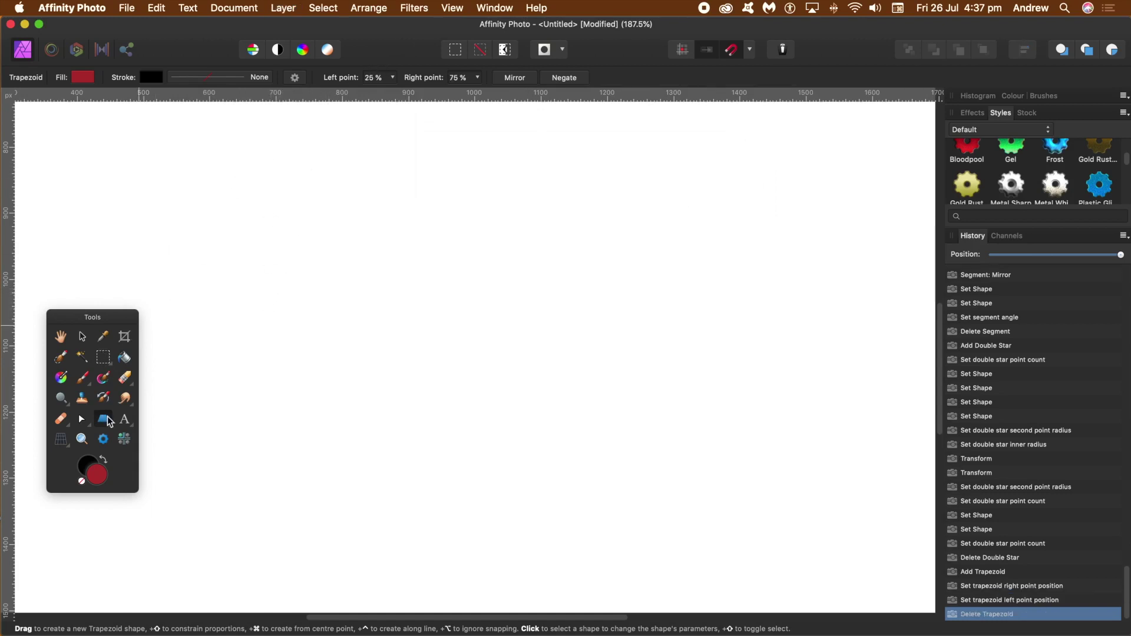
Step: Draw a pie shape about 575 px wide and 495 px high using the keyhole preset with a 25% hole radius
left_click(104, 426)
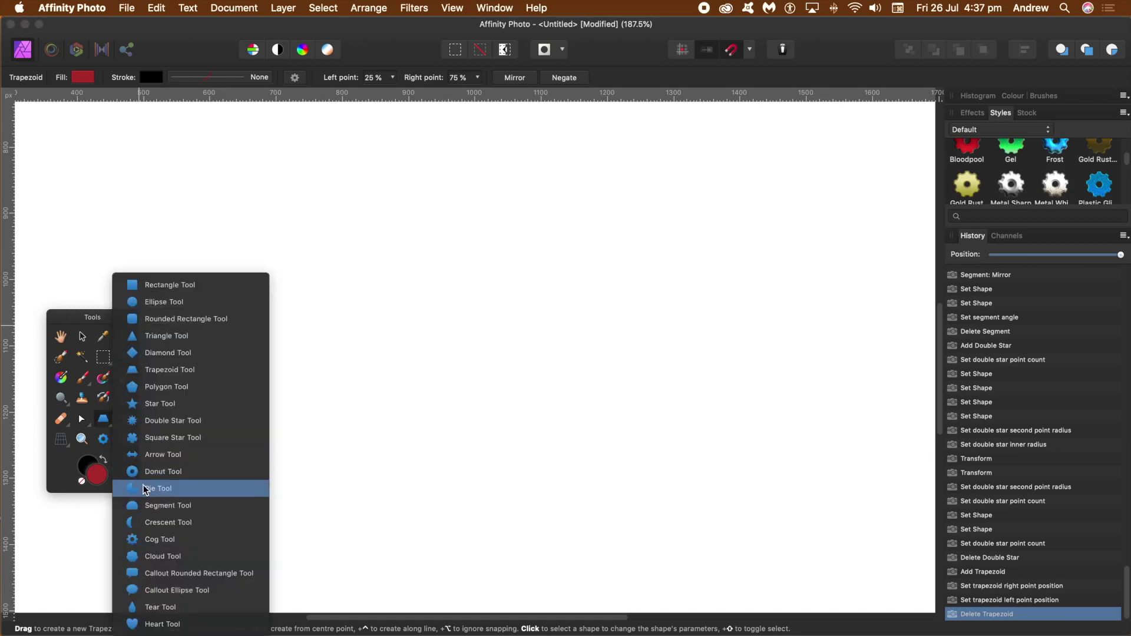
left_click(171, 485)
left_click(295, 78)
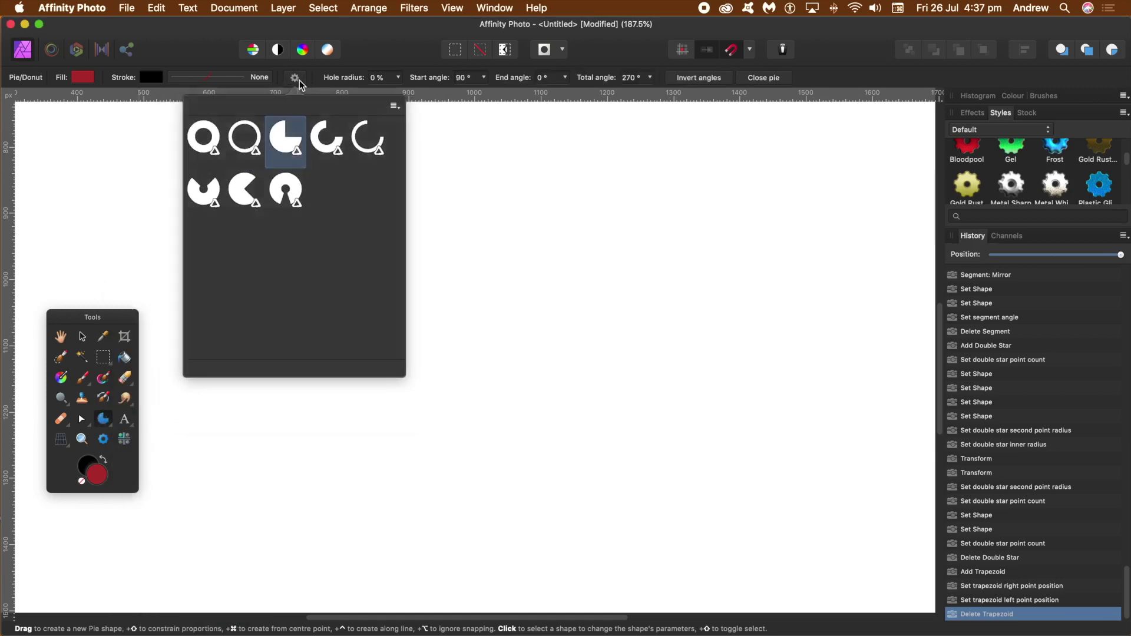
left_click(293, 193)
left_click_drag(241, 158, 622, 486)
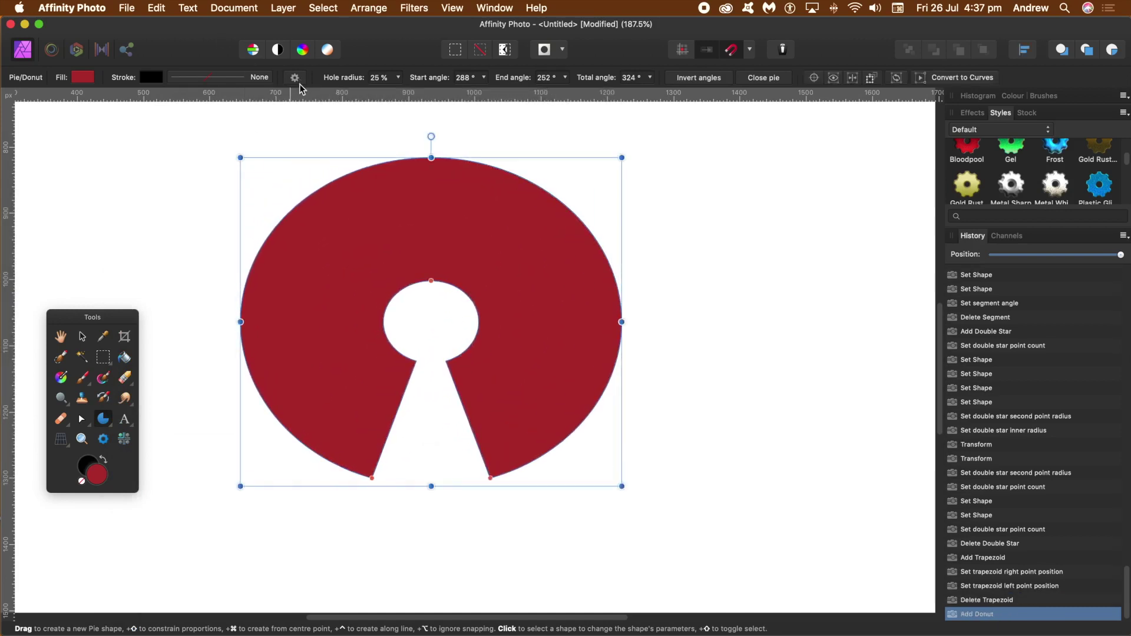
Step: Try the three-quarter pie, thick arc and thin arc presets on the keyhole shape, and delete the shape
left_click(295, 77)
left_click(289, 135)
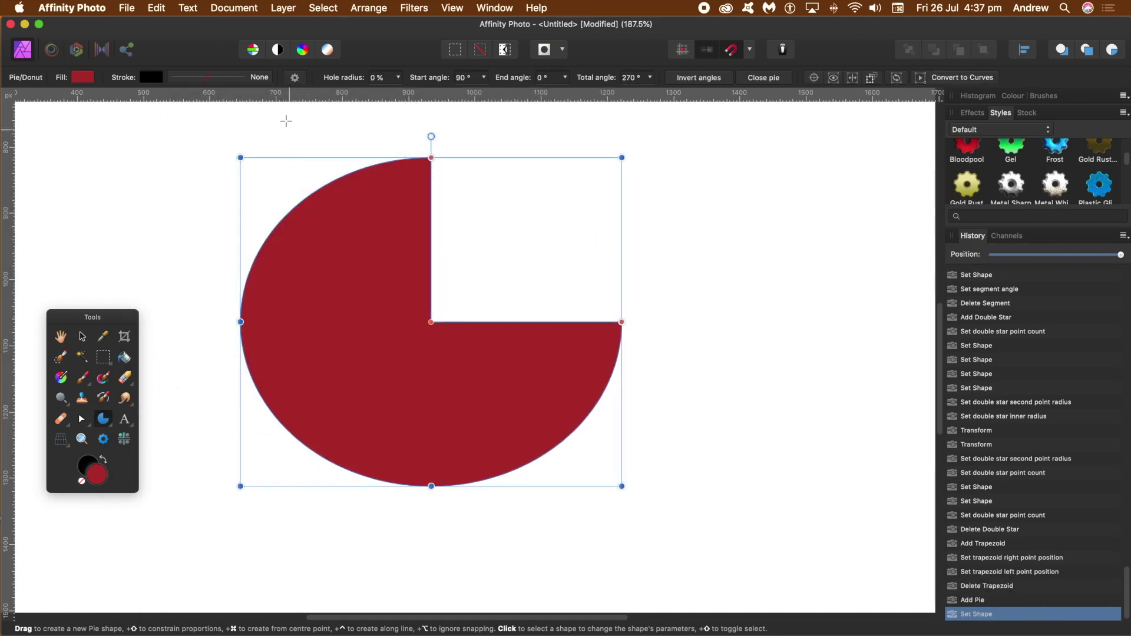
left_click(294, 78)
left_click(327, 132)
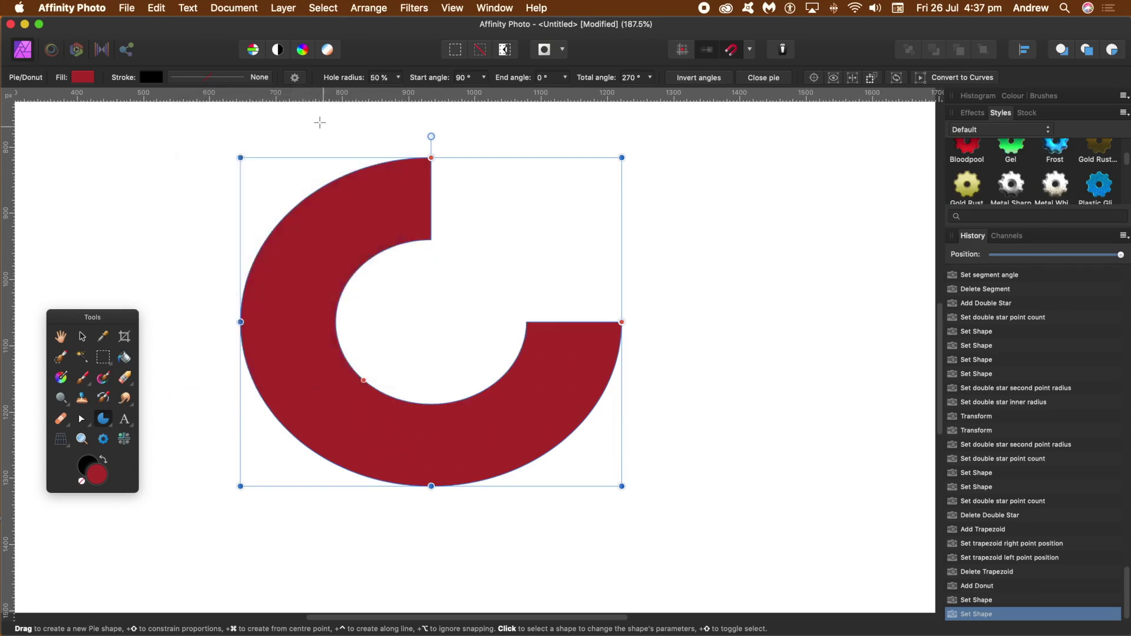
left_click(295, 78)
left_click(360, 133)
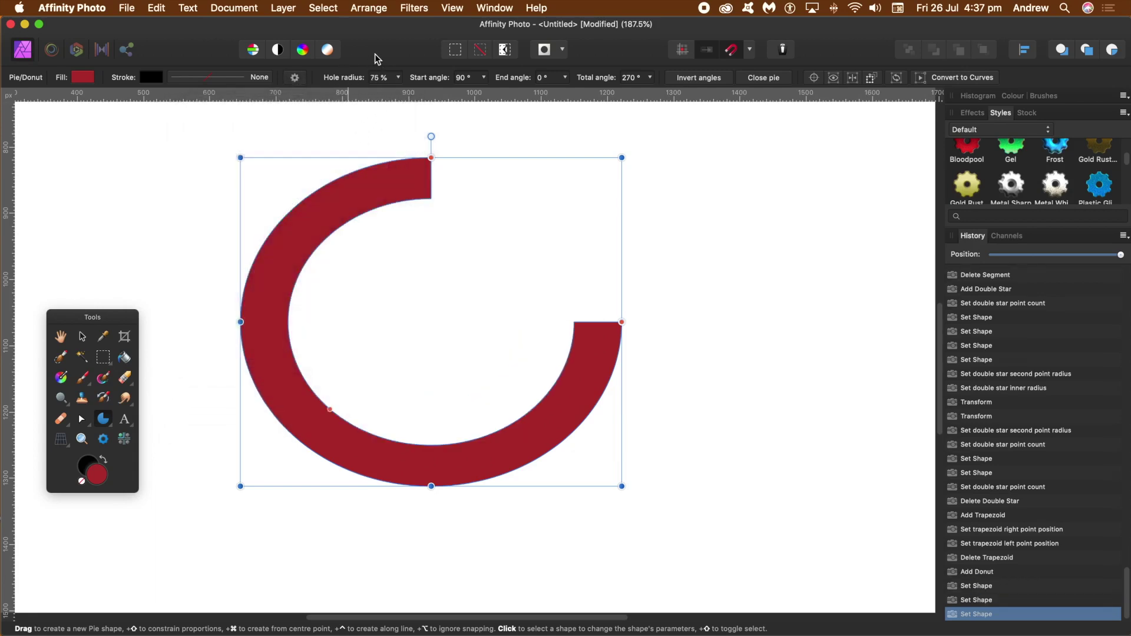
key("Delete")
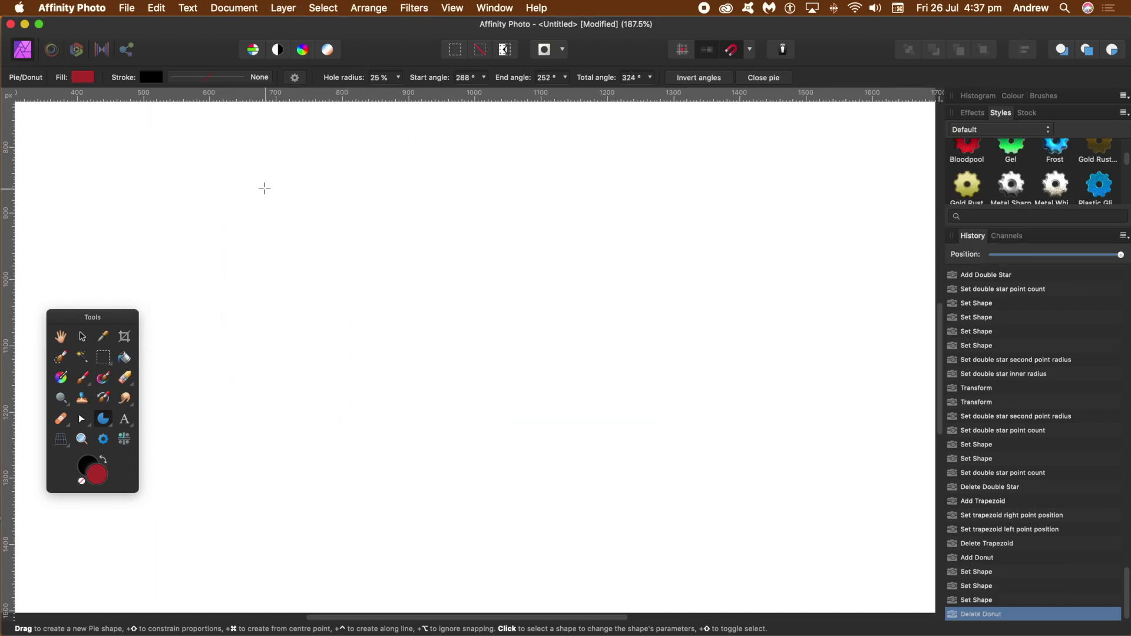
Step: Draw a thin ring about 585 px wide and 590 px high using the full donut preset with a 75% hole radius
left_click(299, 78)
left_click(242, 134)
left_click_drag(214, 140, 602, 530)
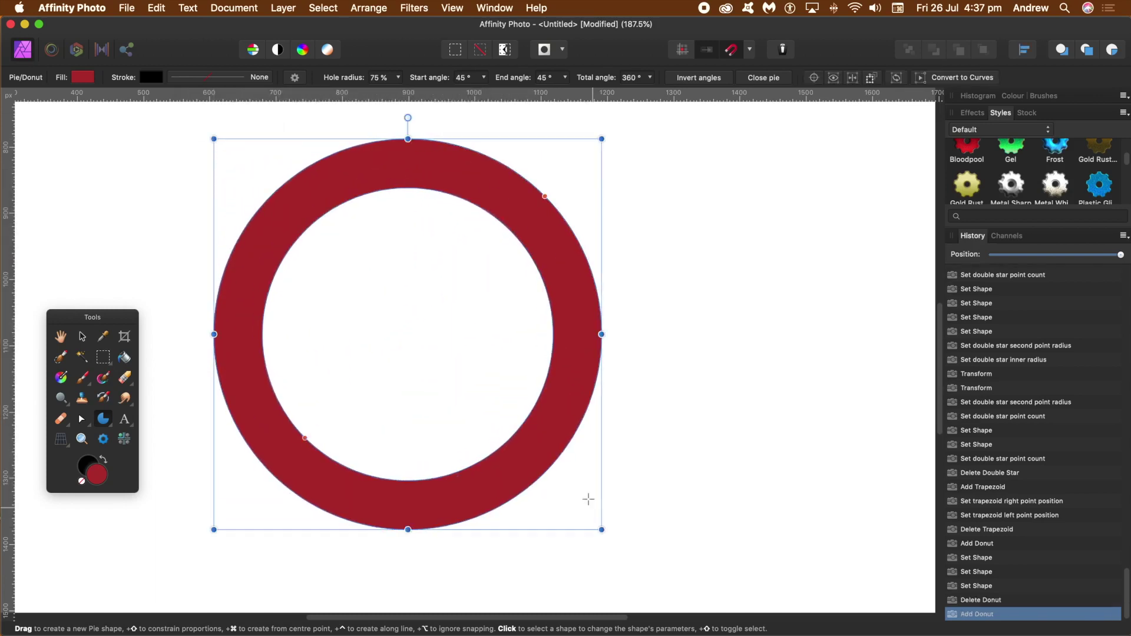
Step: Try the three-quarter pie and thin arc presets on the ring, and delete the shape
left_click(296, 78)
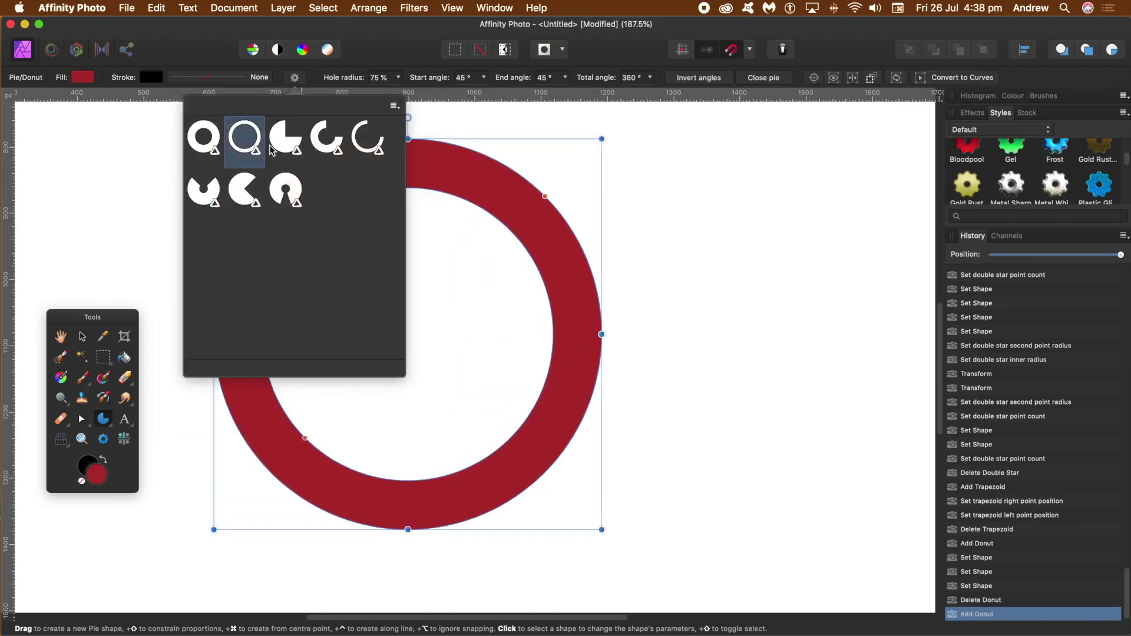
left_click(332, 134)
left_click(301, 78)
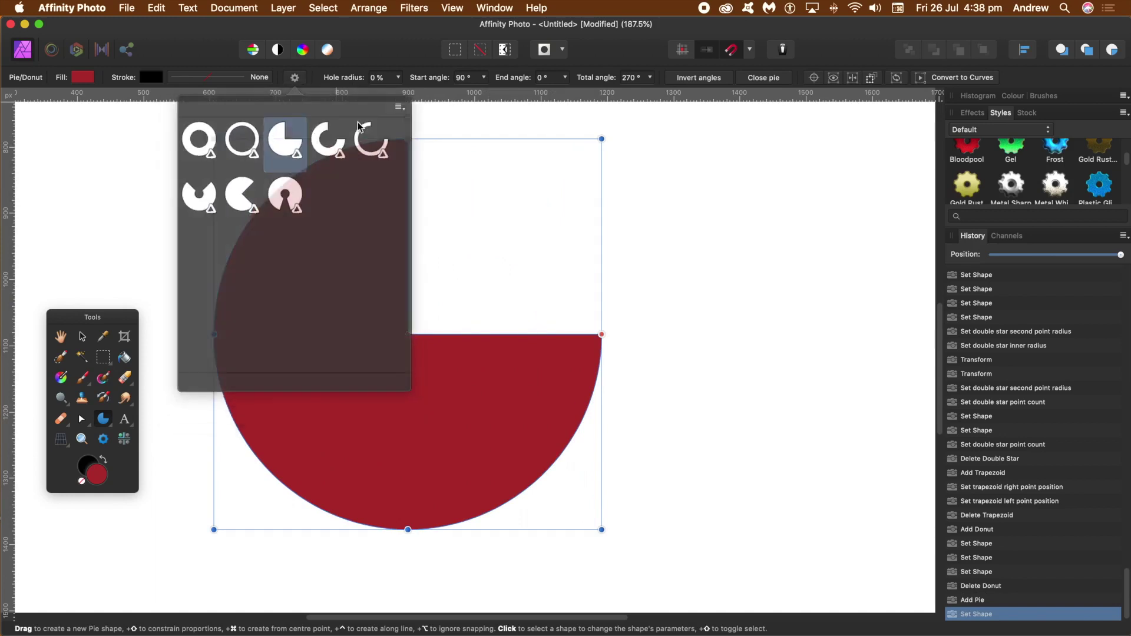
left_click(370, 139)
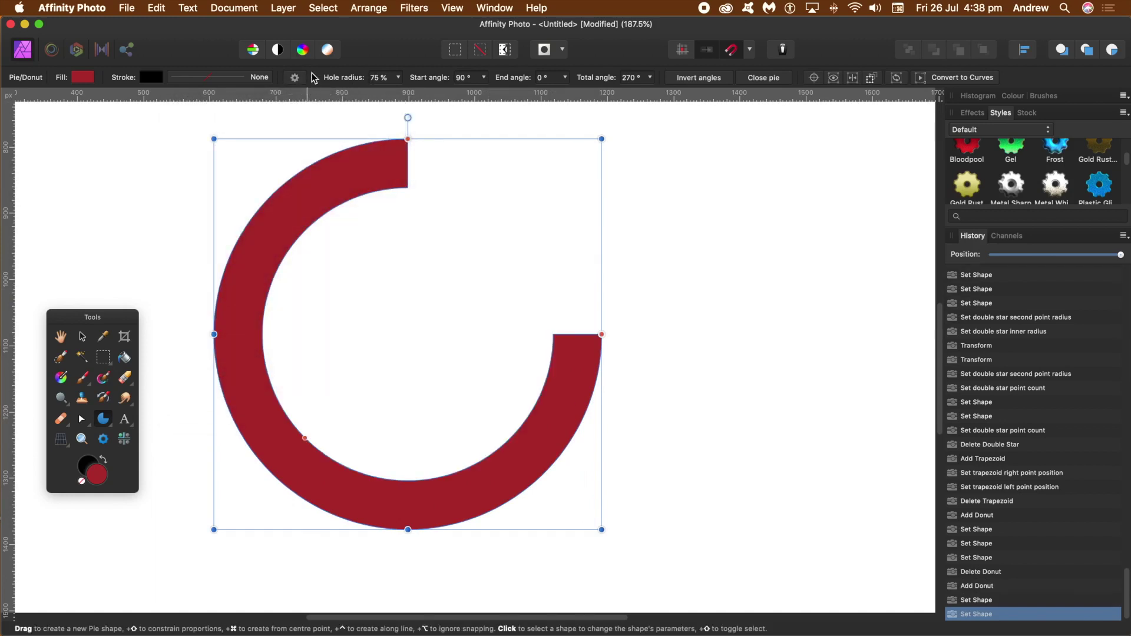
key("Delete")
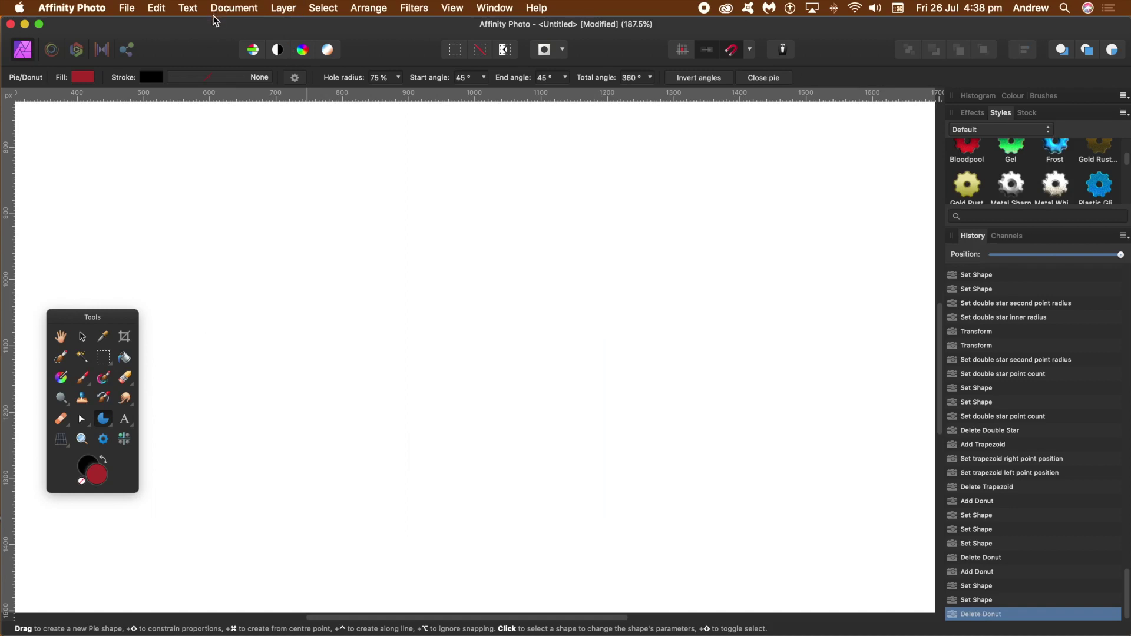
Step: Open the preset manager and examine the options available for the unnamed default category
left_click(295, 78)
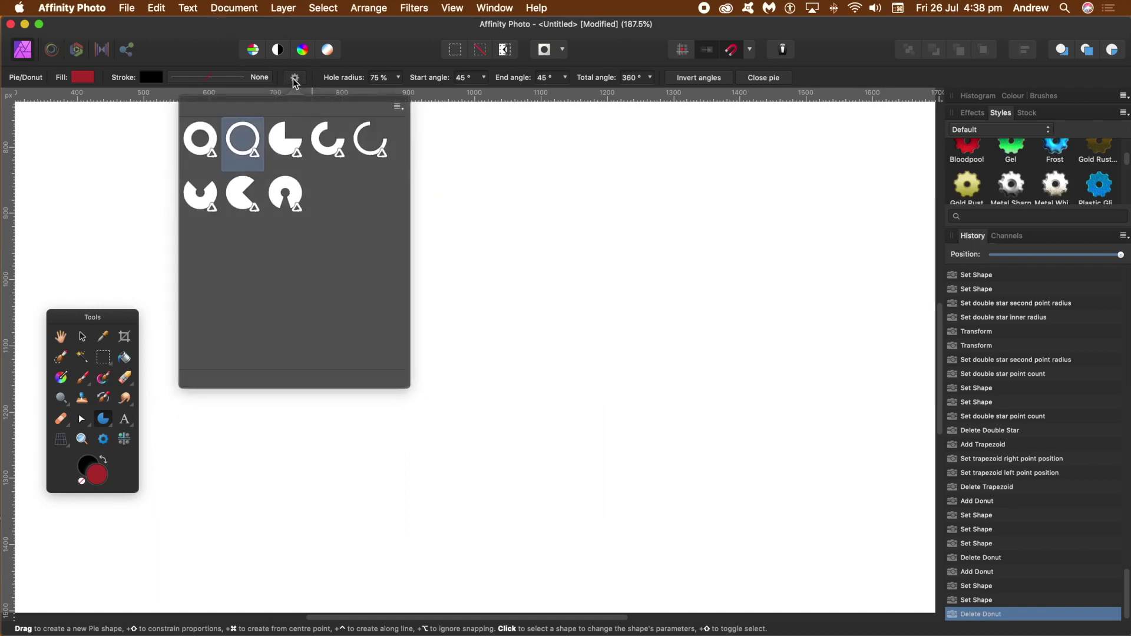
left_click(394, 106)
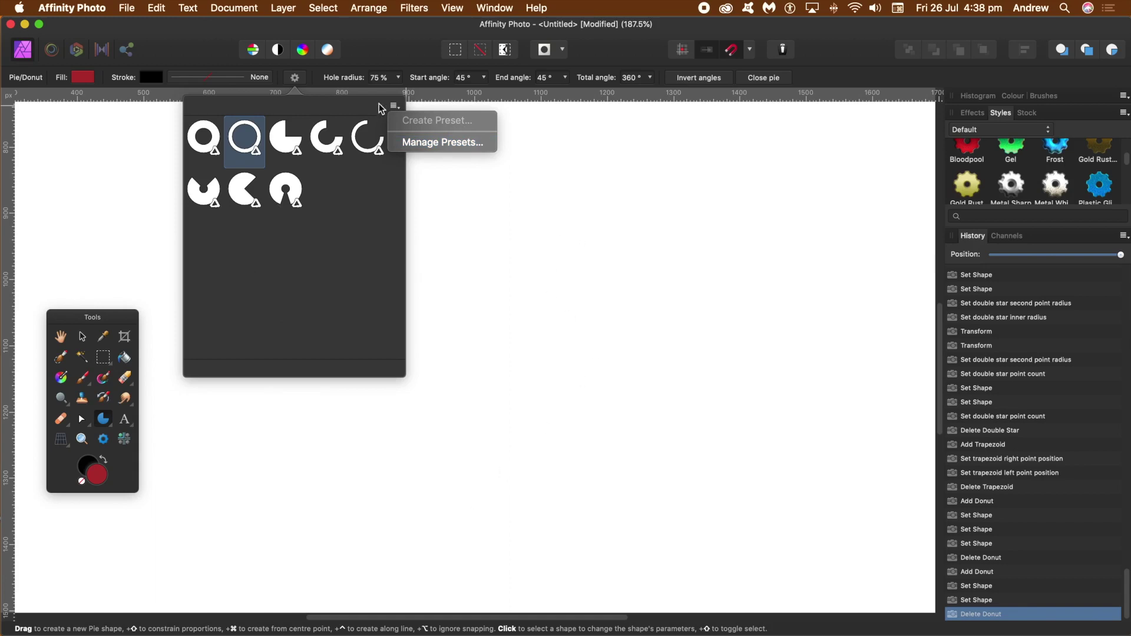
left_click(437, 143)
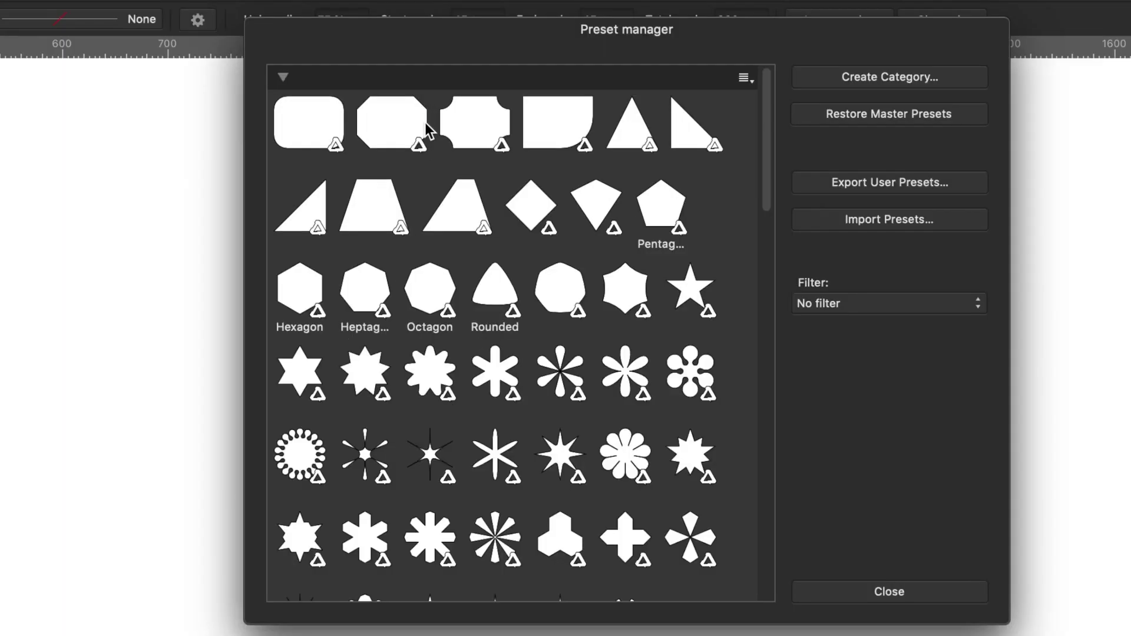
left_click(746, 79)
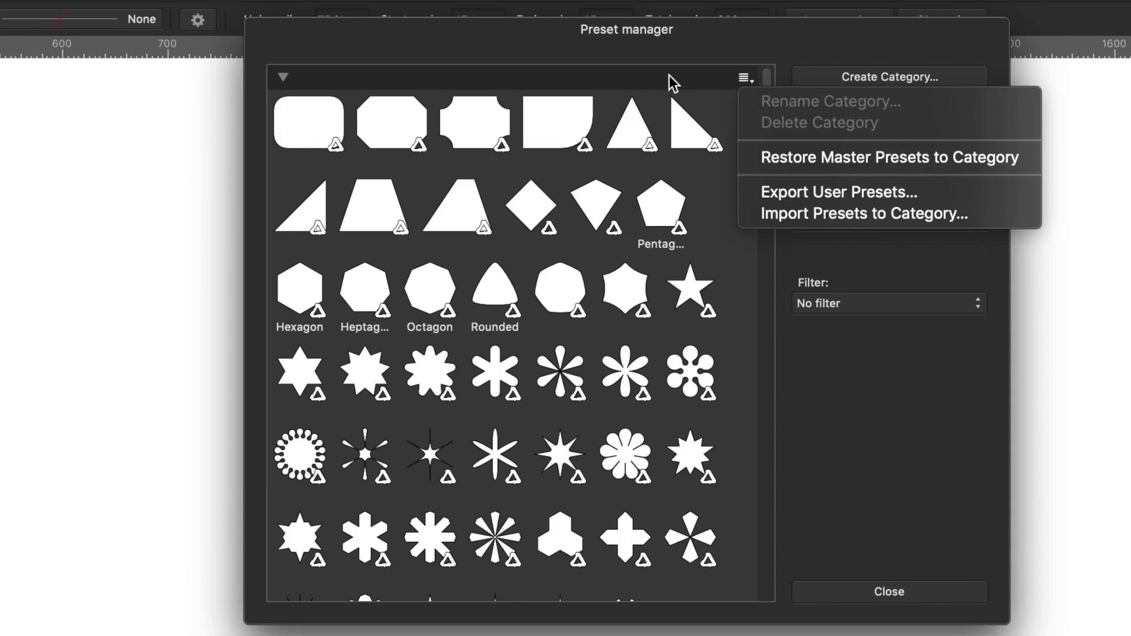
left_click(683, 49)
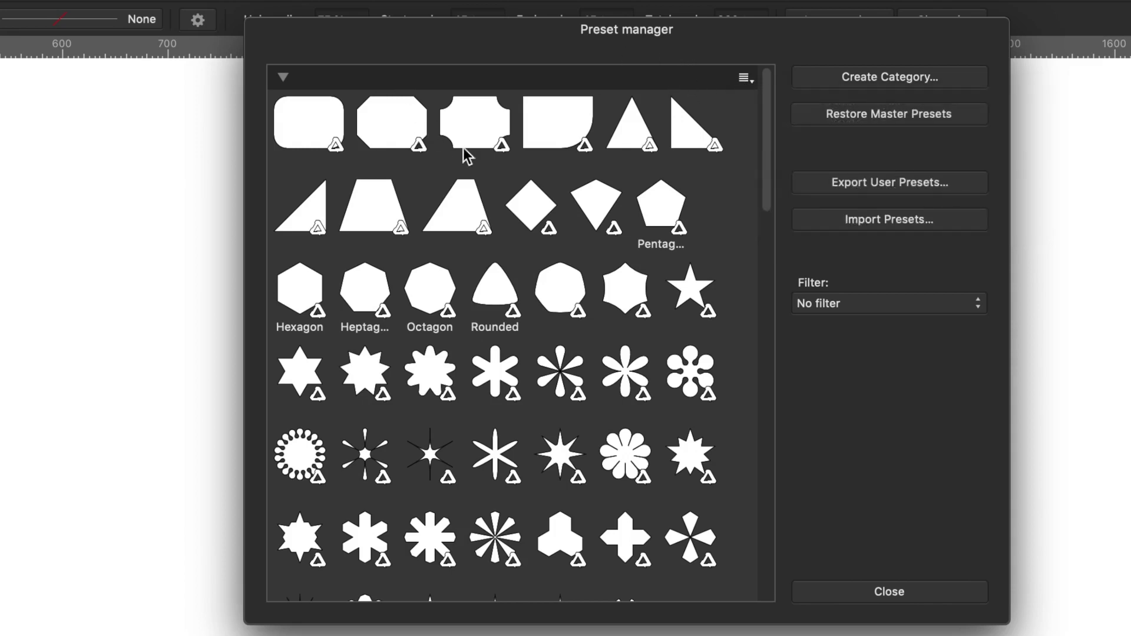
Step: Examine the presets in the More shapes and default categories, and filter the presets by Polygon
left_click(283, 77)
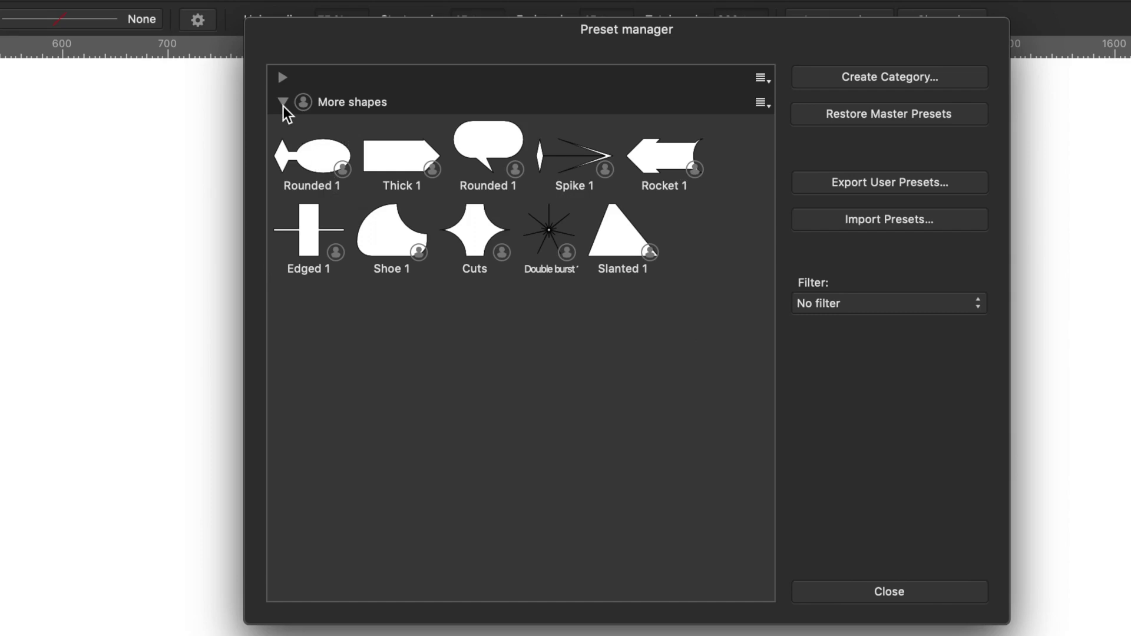
left_click(283, 77)
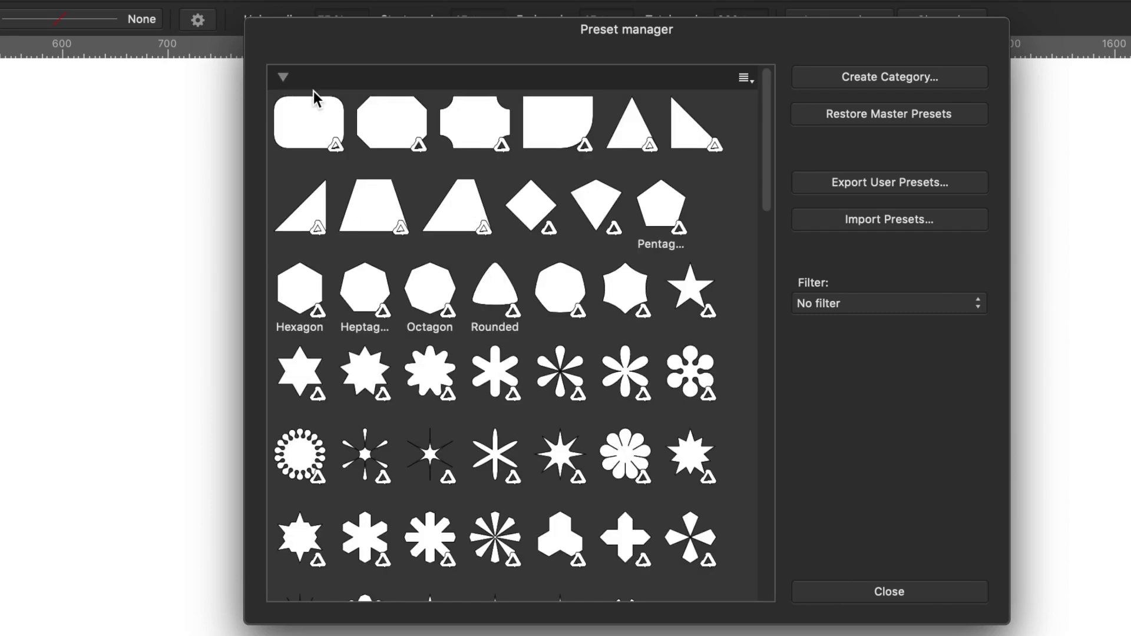
left_click_drag(770, 202, 765, 363)
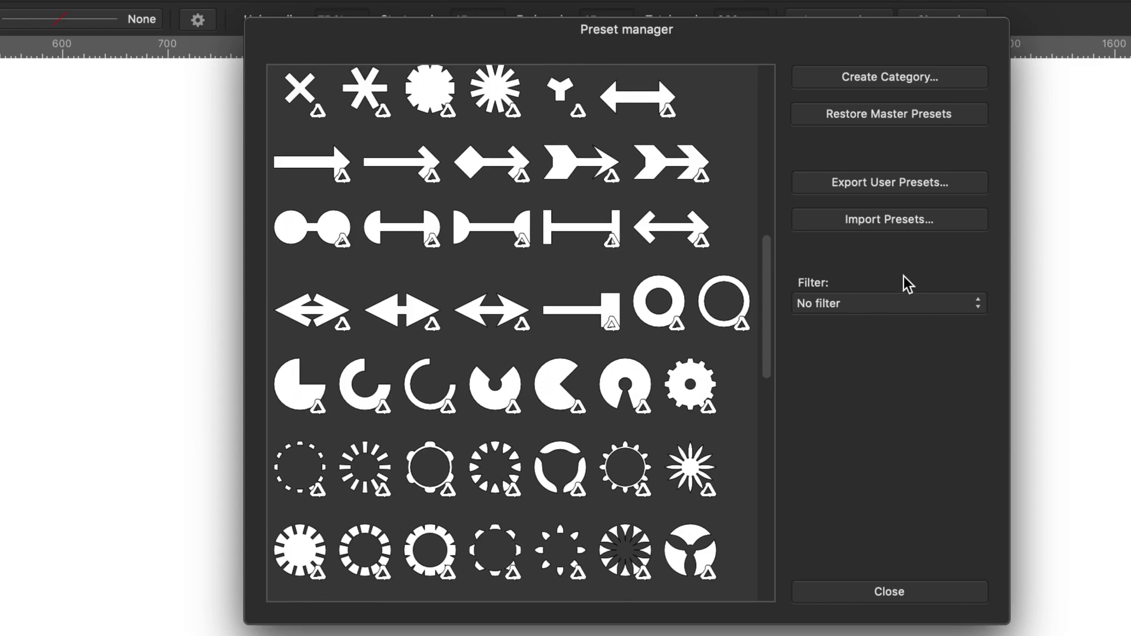
left_click(849, 311)
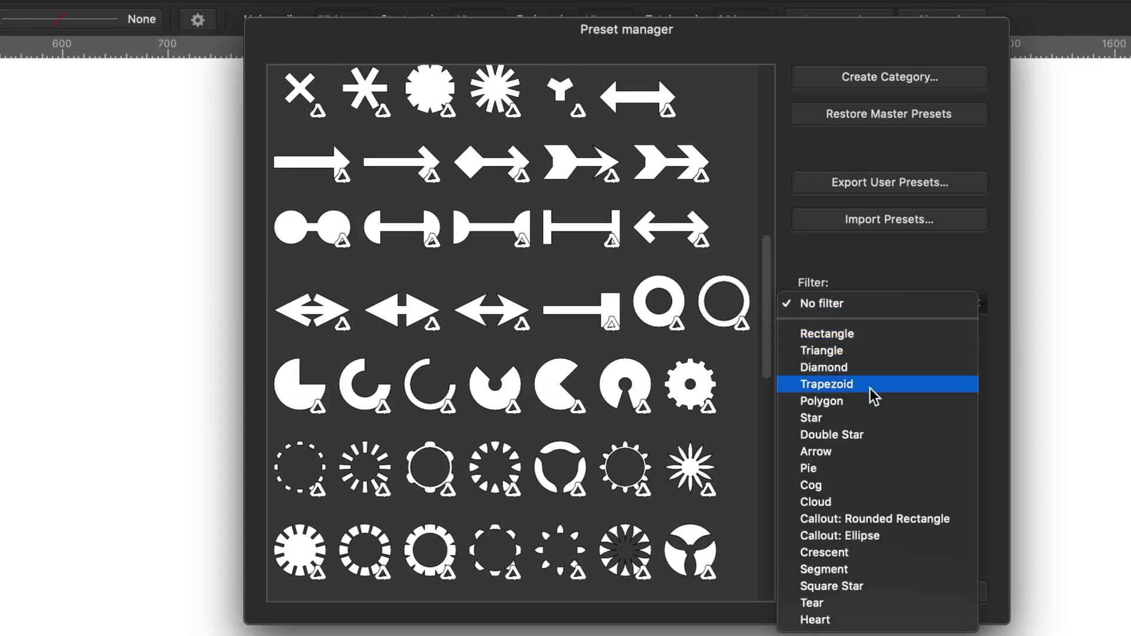
left_click(866, 414)
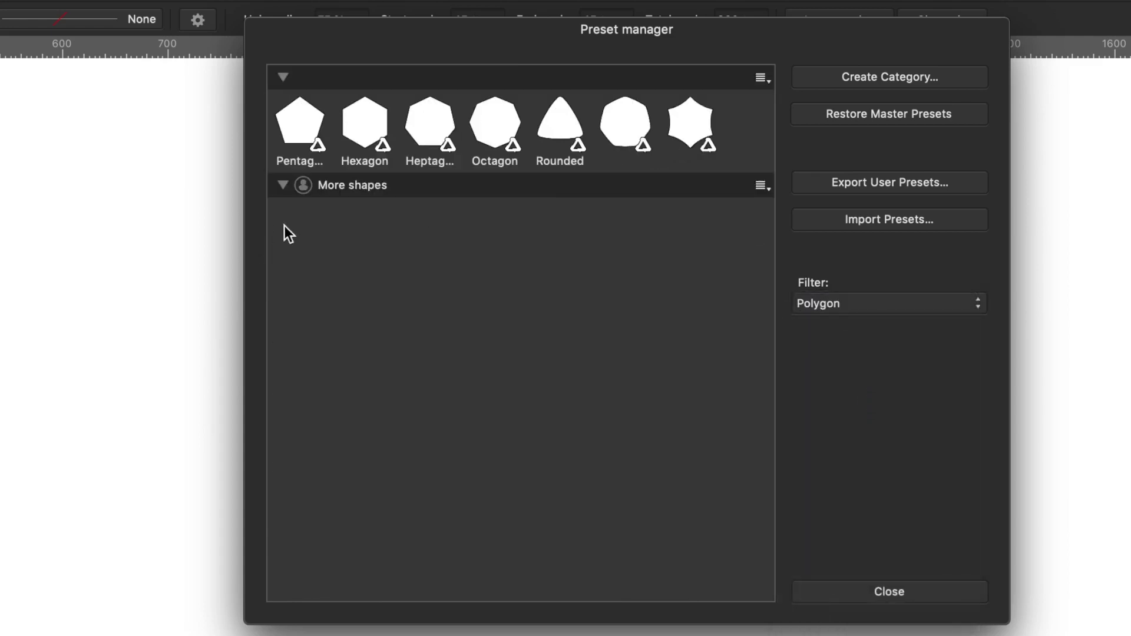
Step: Filter the presets by Star and try to move the custom star presets into the More shapes category
left_click(896, 300)
left_click(889, 323)
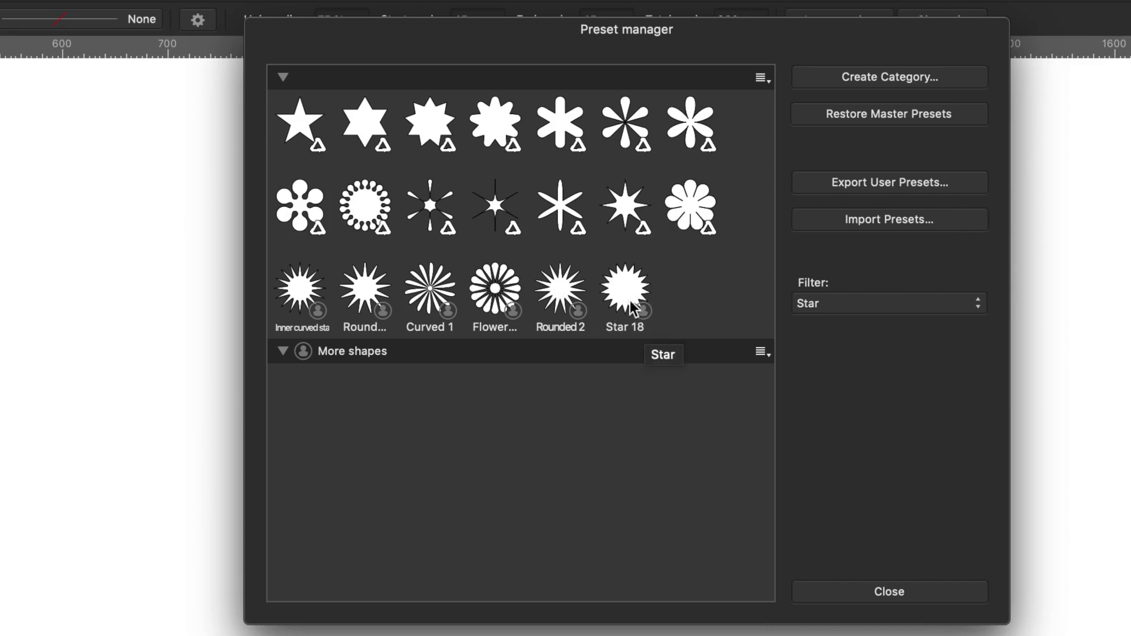
left_click_drag(623, 302, 345, 387)
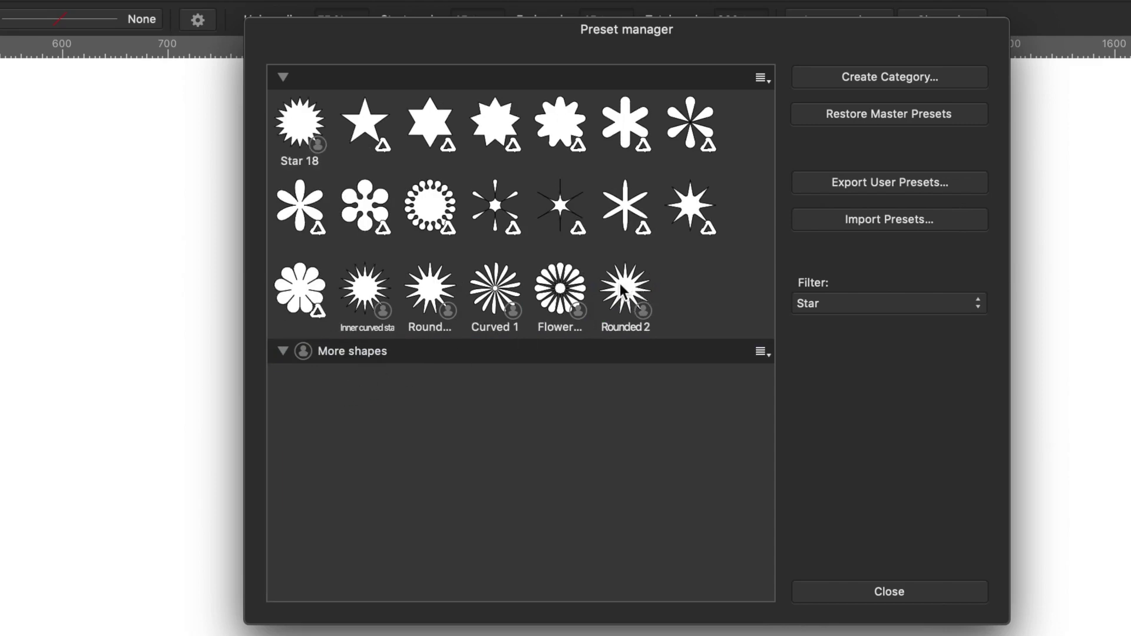
left_click_drag(625, 292, 386, 380)
left_click_drag(621, 294, 366, 409)
left_click_drag(622, 294, 439, 407)
left_click_drag(583, 333, 425, 421)
left_click_drag(639, 322, 429, 403)
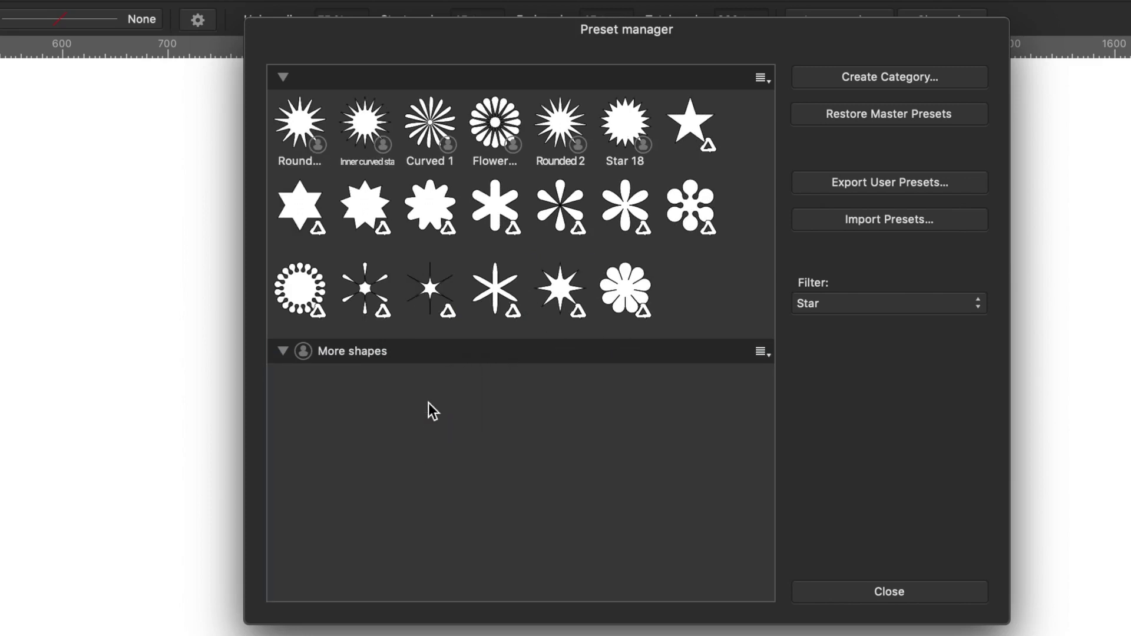
Step: Remove the preset filter and move the custom eight-petal double star preset from the default category into More shapes
left_click(878, 302)
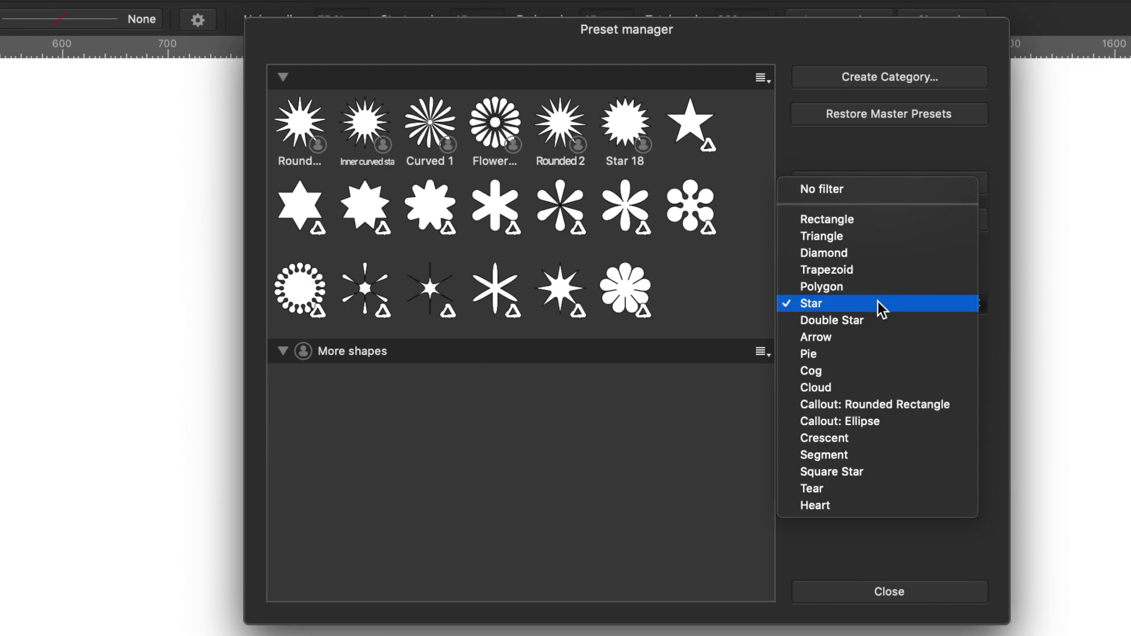
left_click(876, 187)
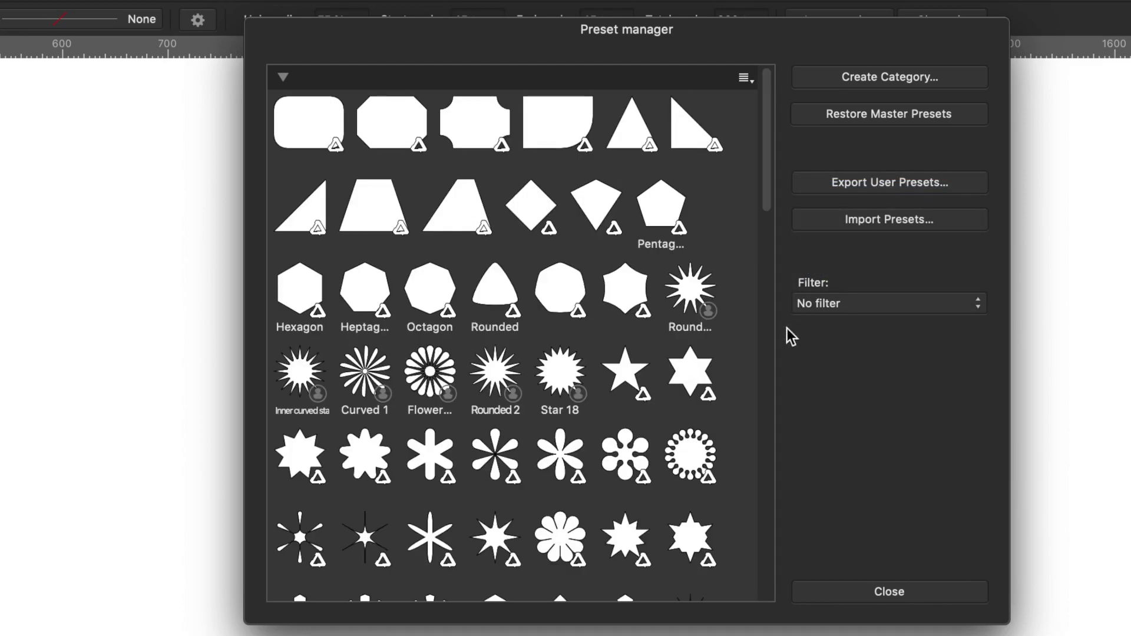
left_click_drag(769, 214, 758, 599)
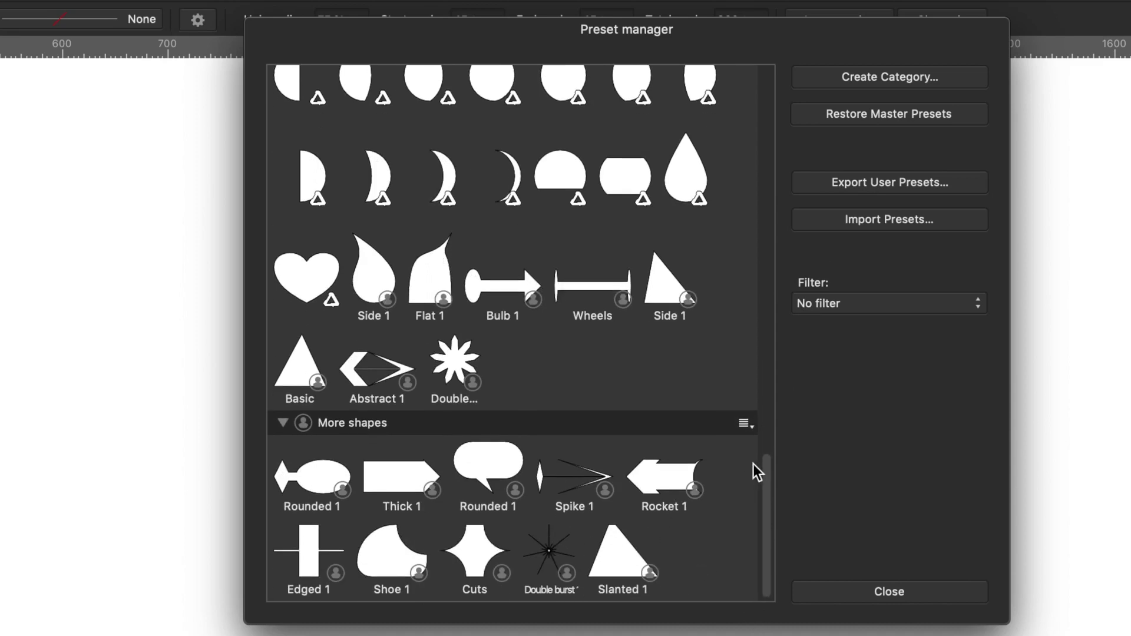
left_click_drag(766, 475, 804, 139)
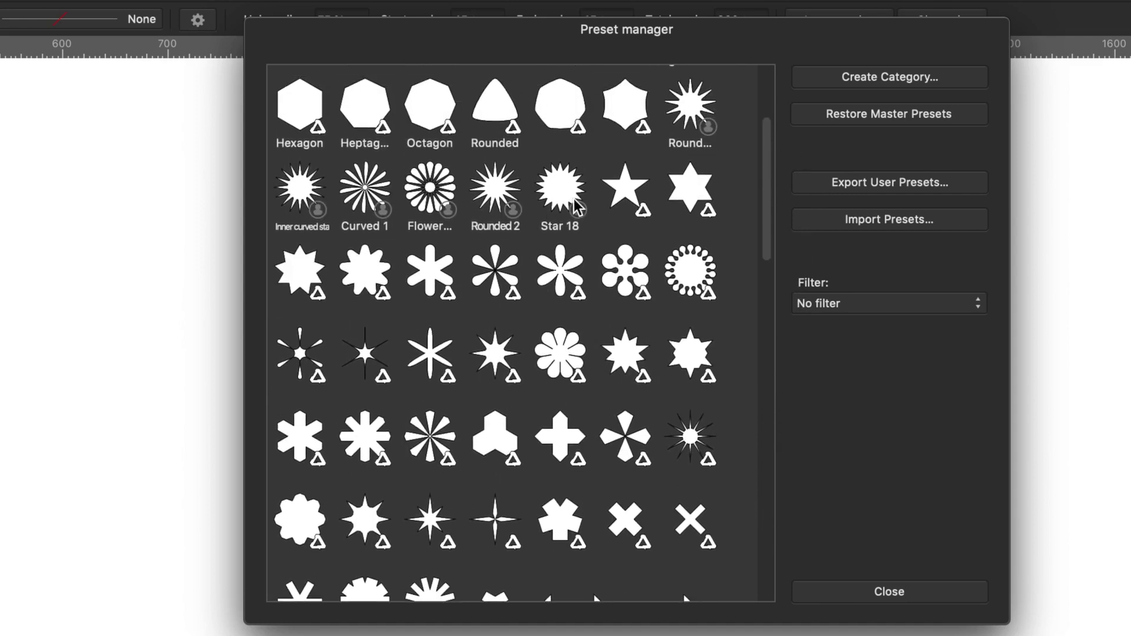
left_click_drag(764, 232, 776, 572)
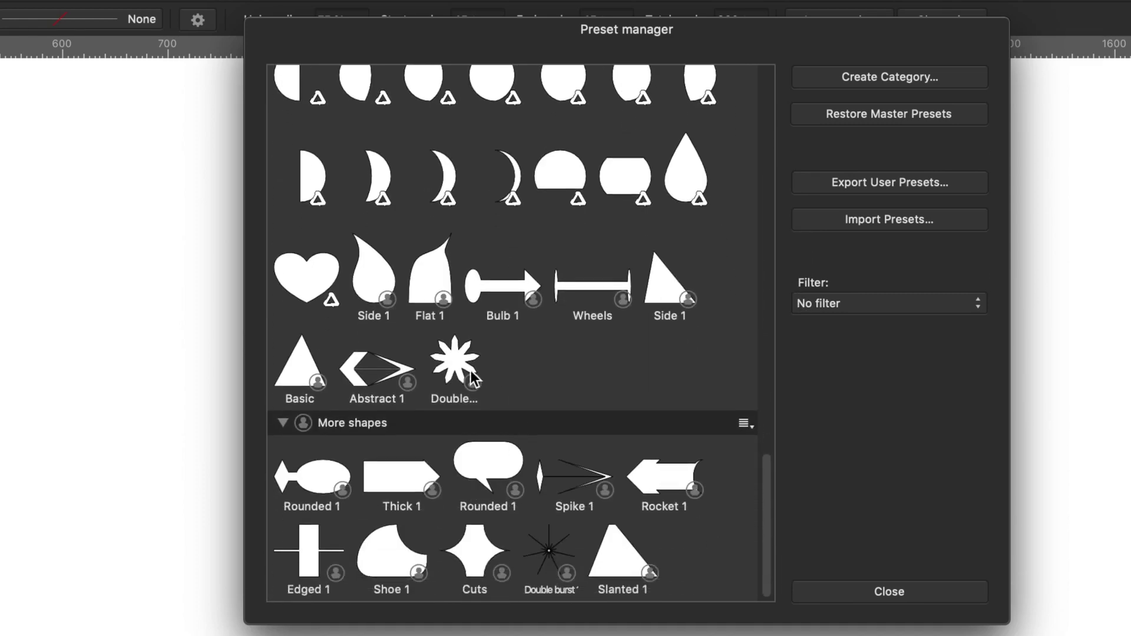
left_click_drag(458, 368, 698, 565)
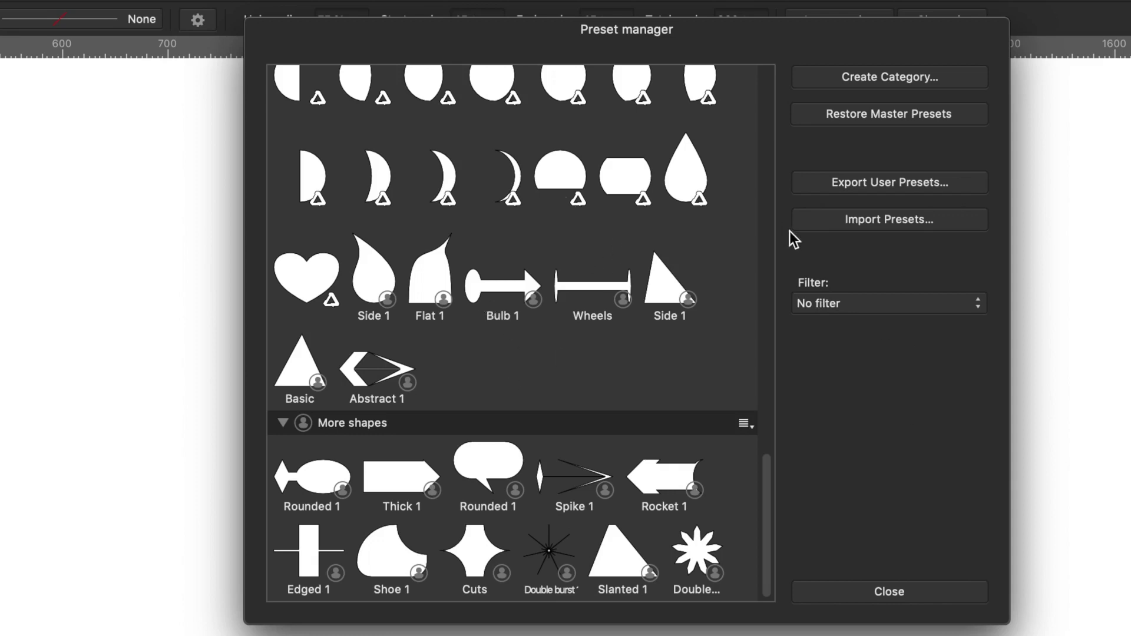
Step: Move the Rounded 2 and Star 18 presets from the default category into More shapes
left_click_drag(764, 483, 793, 142)
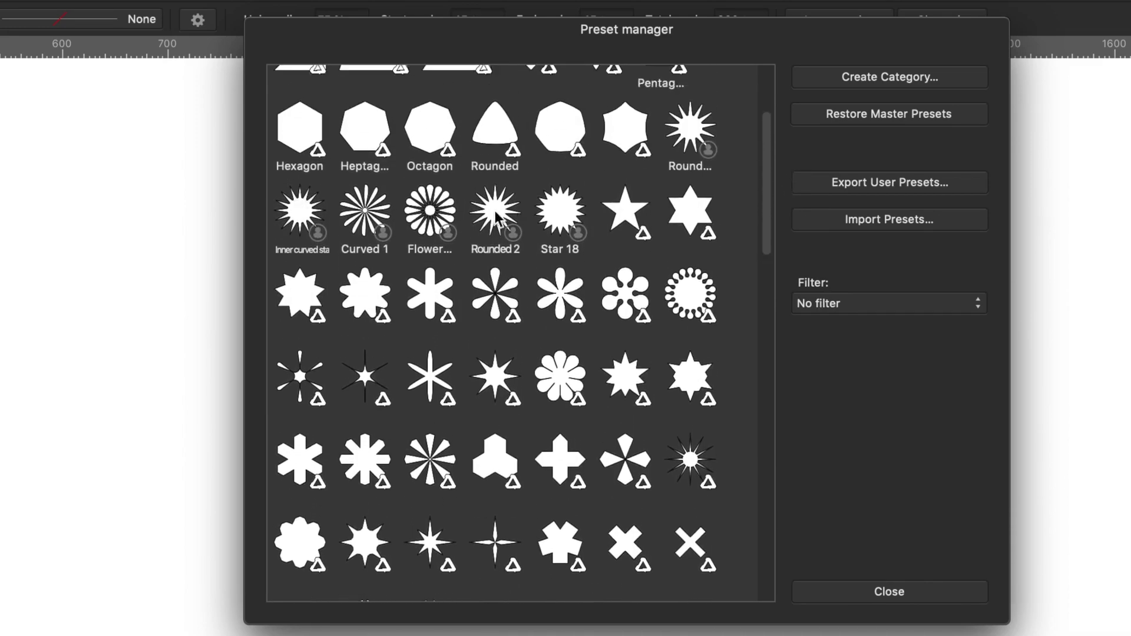
left_click_drag(510, 221, 735, 545)
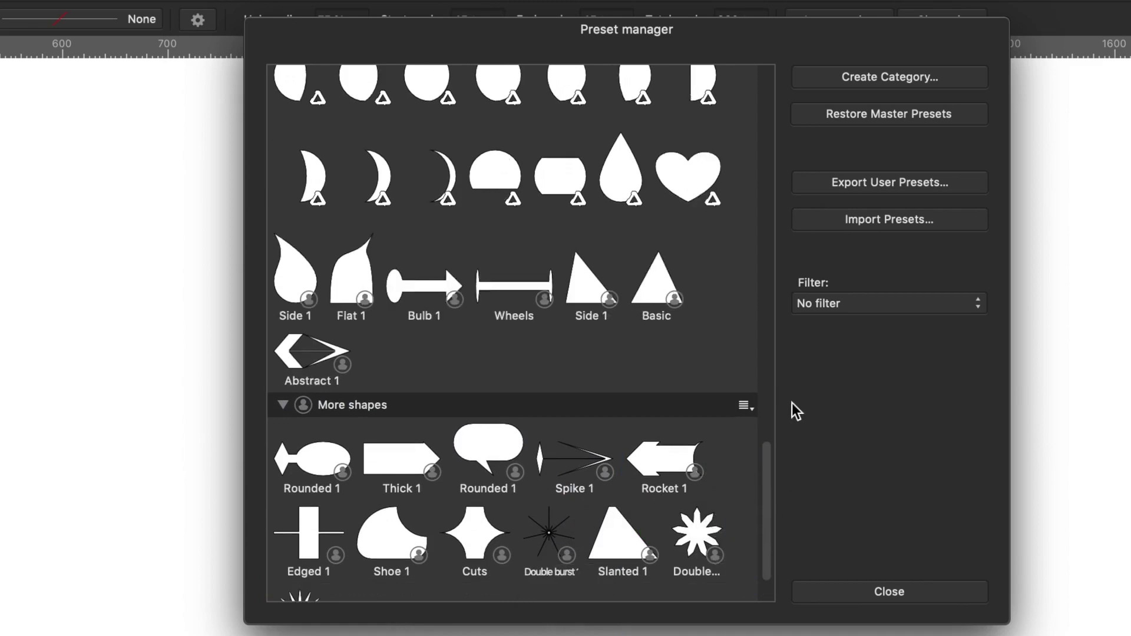
left_click_drag(762, 476, 808, 161)
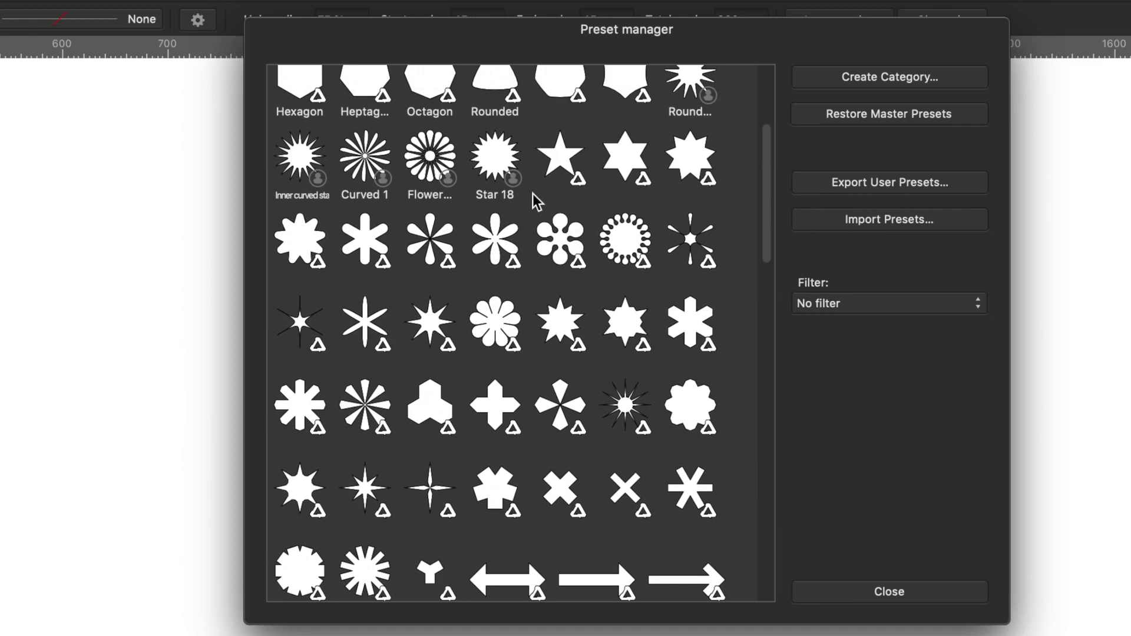
left_click_drag(500, 162, 605, 592)
left_click_drag(507, 557, 486, 556)
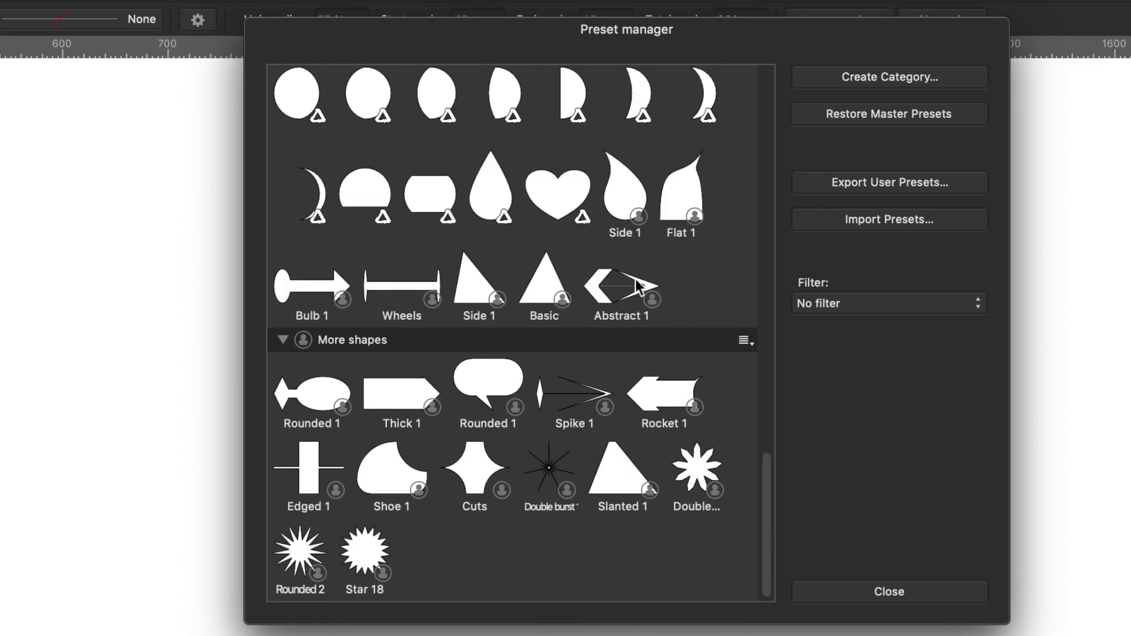
Step: Move the Abstract 1 arrow and Basic triangle presets from the default category into More shapes
left_click_drag(646, 298, 463, 569)
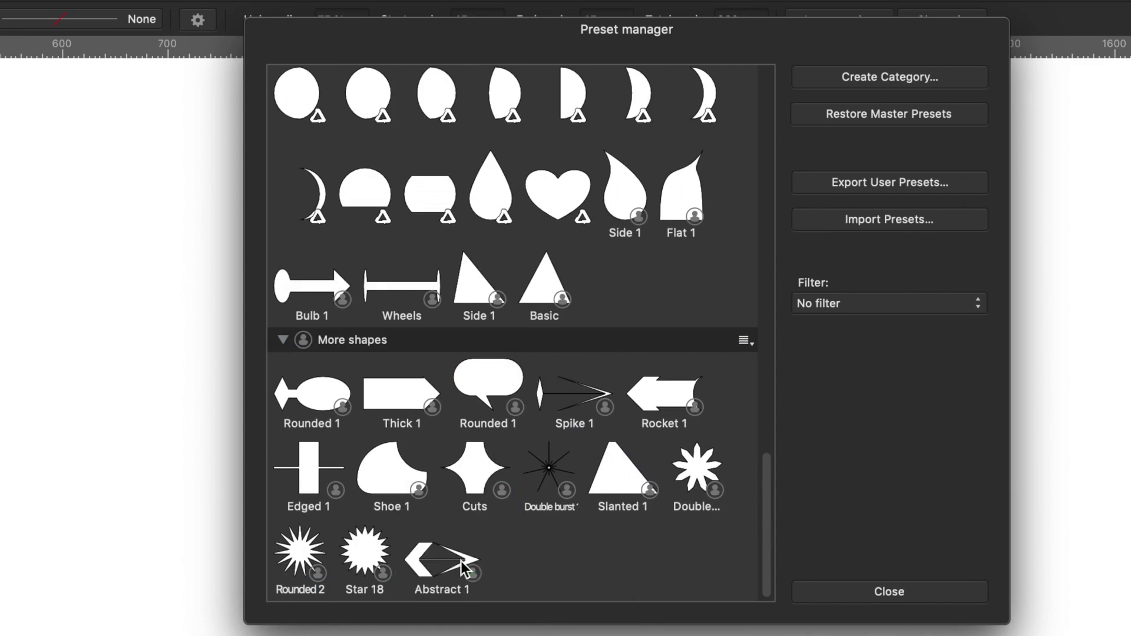
mouse_move(545, 293)
left_mouse_down()
mouse_move(491, 568)
mouse_move(505, 552)
left_mouse_up()
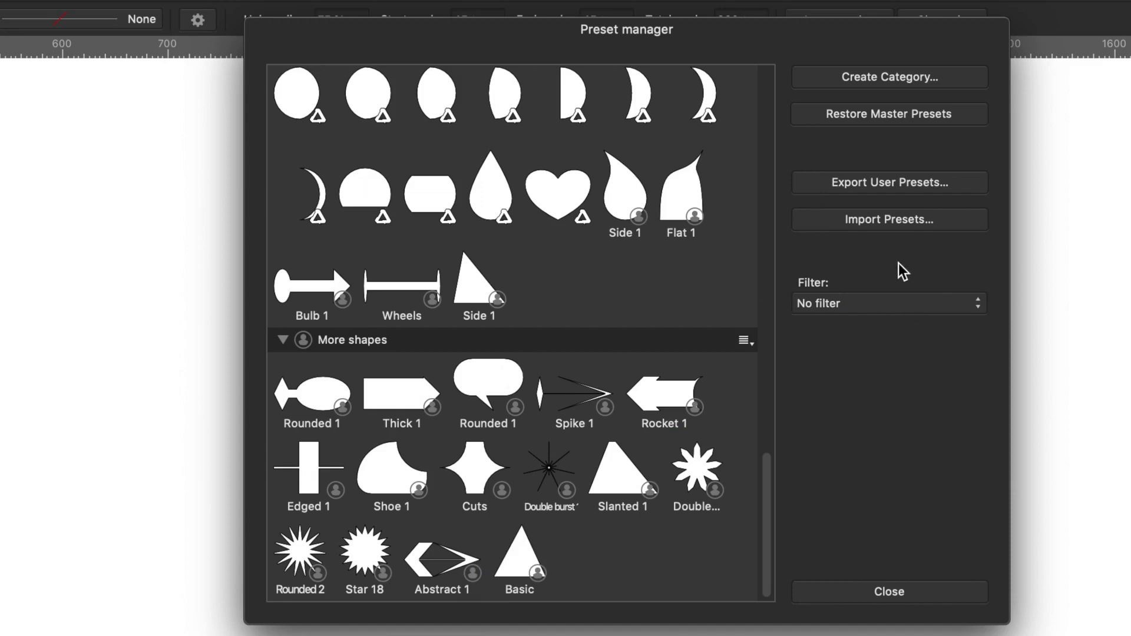
left_click(879, 303)
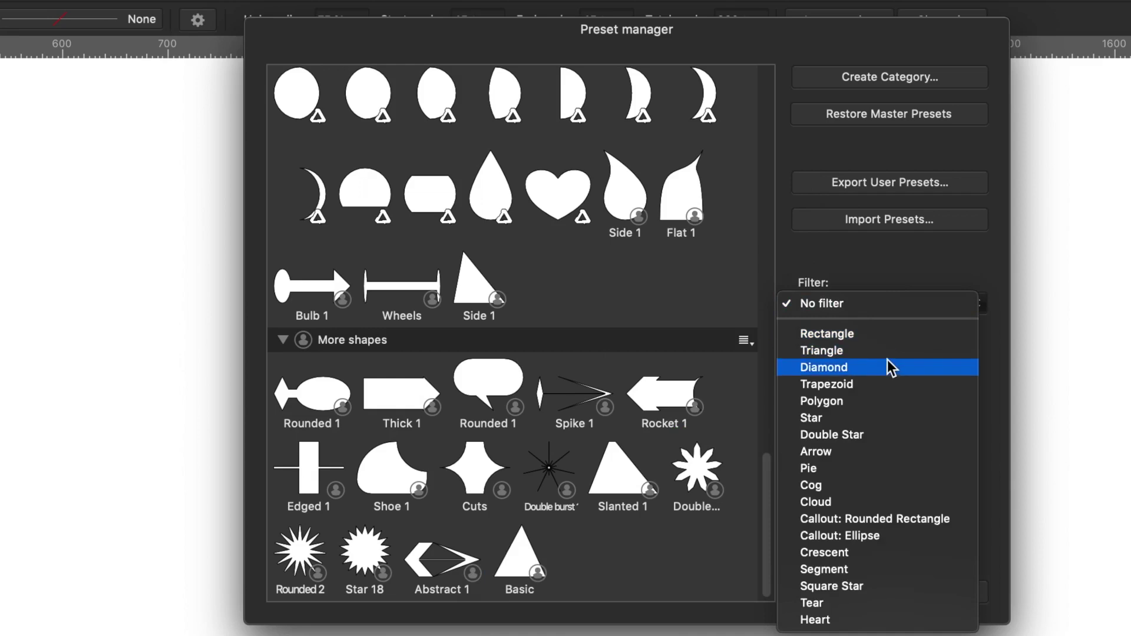
left_click(824, 279)
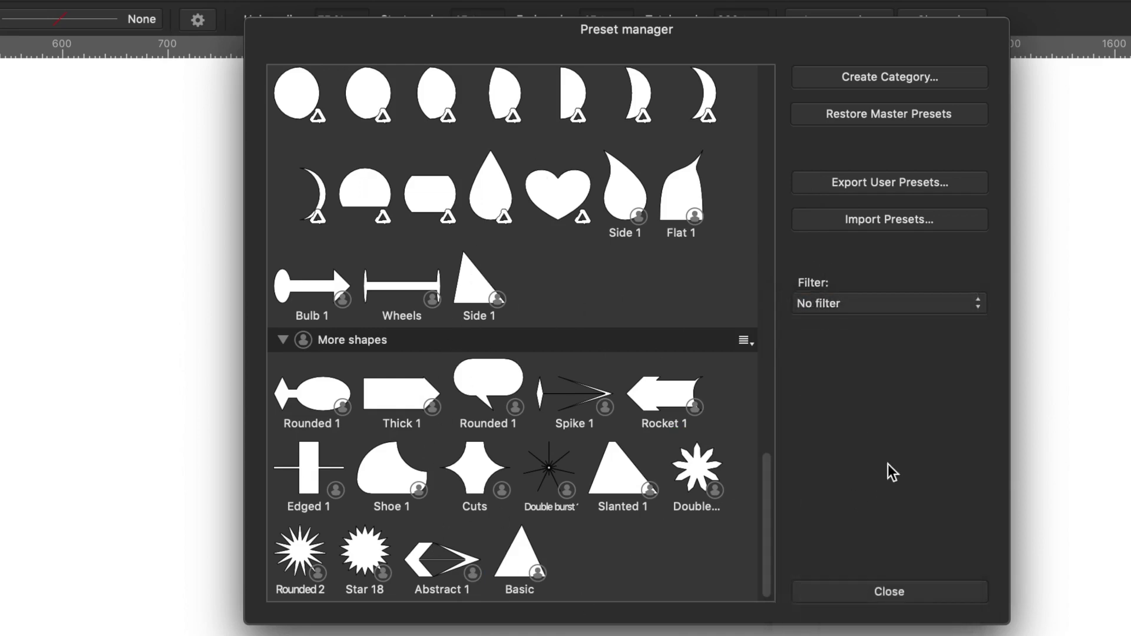
Step: Export the user presets to the Desktop as 1, replacing the existing 1.aftoolpresets file
left_click(910, 186)
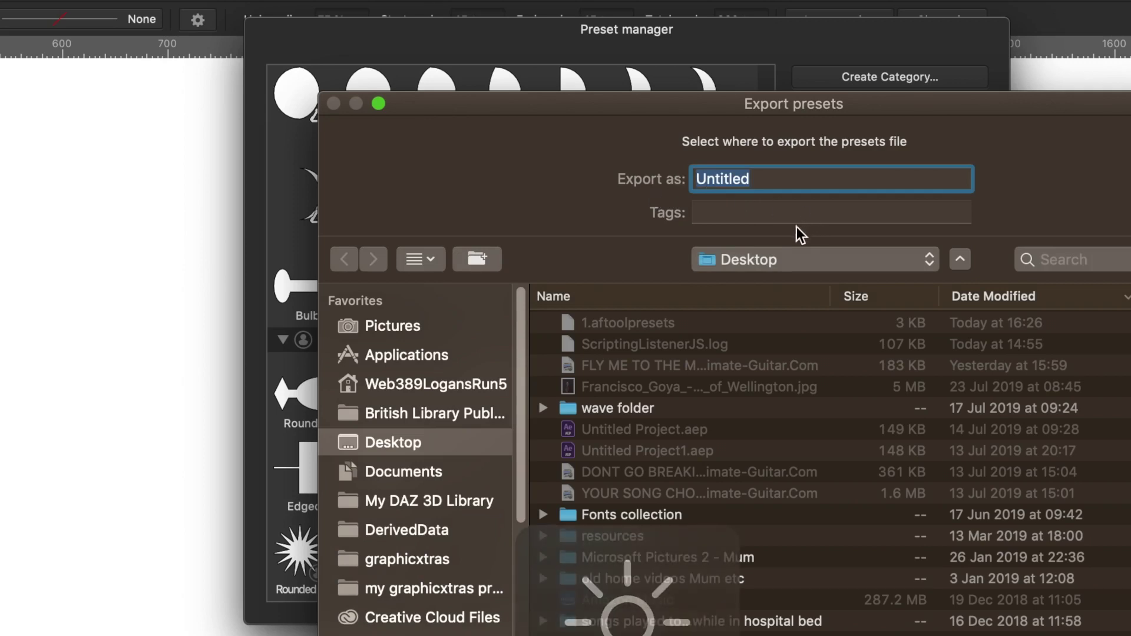
type("1")
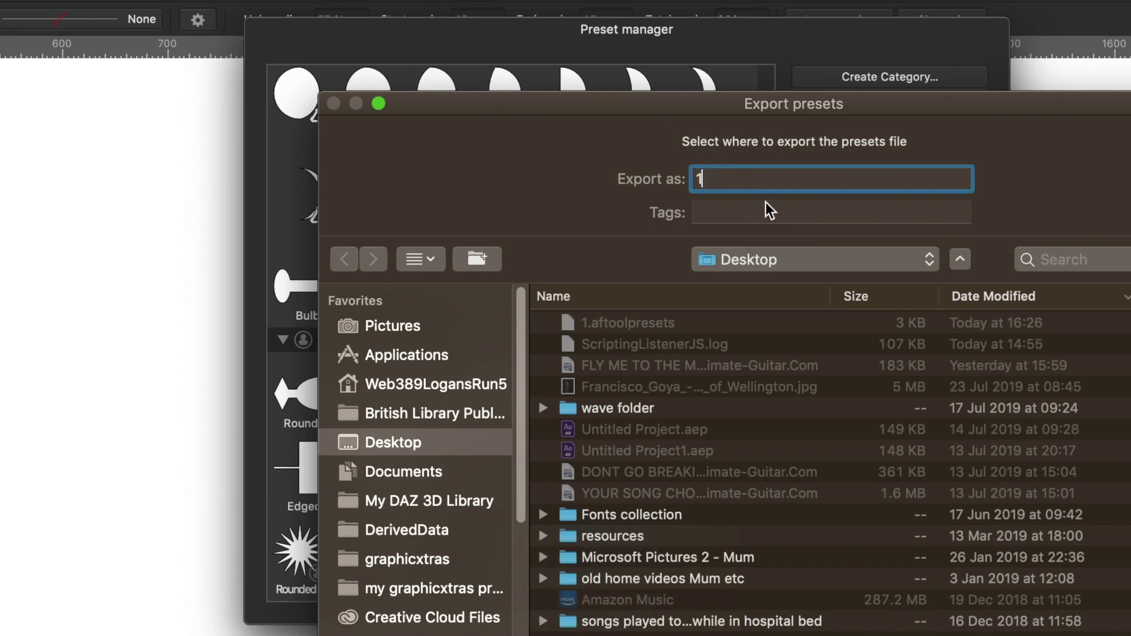
key("Return")
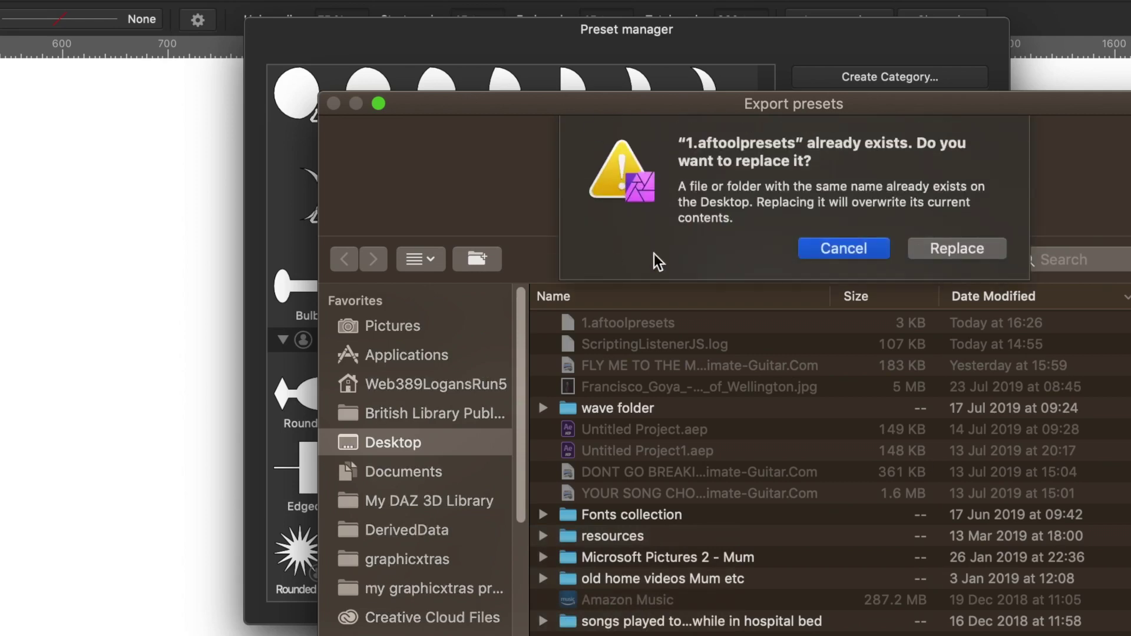
left_click(974, 246)
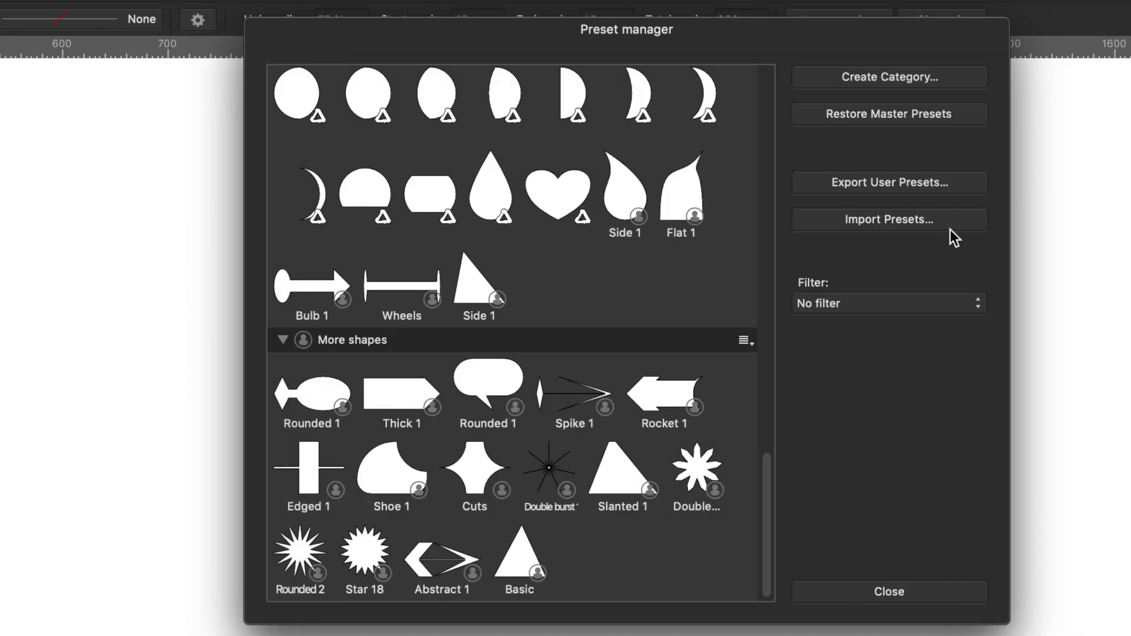
Step: Try to import the 1.aftoolpresets file from the Desktop
left_click(909, 219)
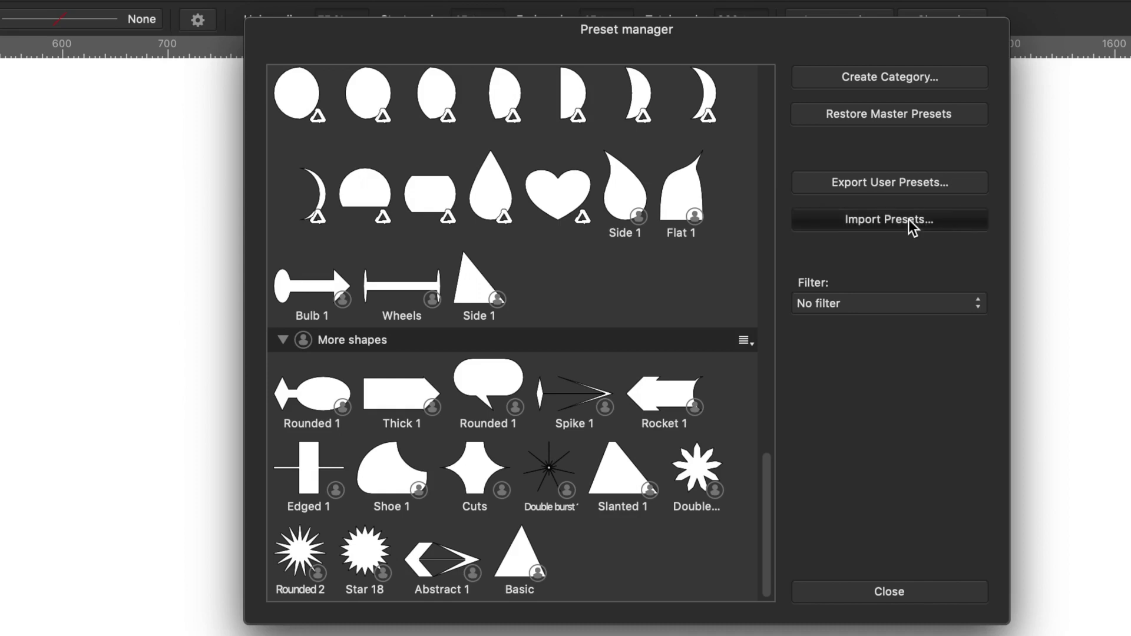
left_click(641, 188)
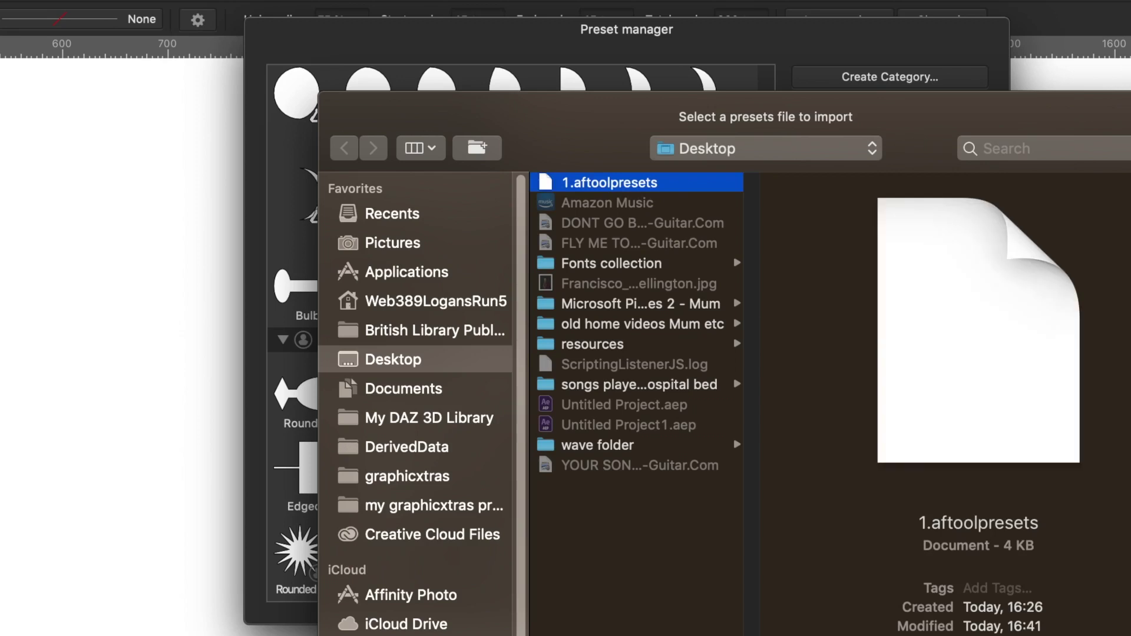
key("Return")
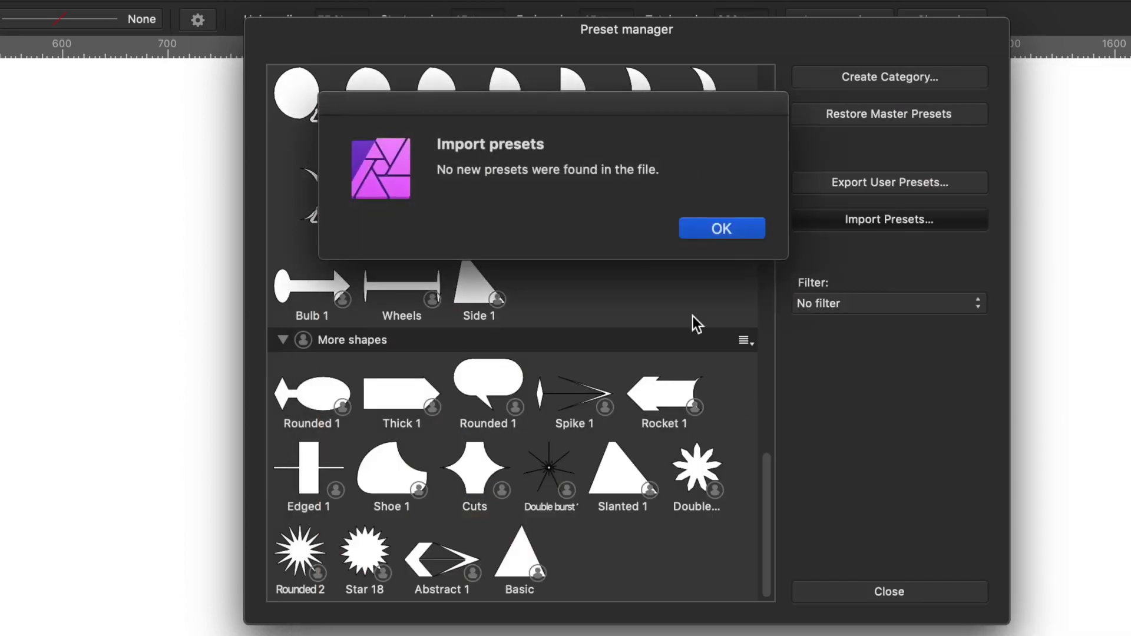
left_click(717, 235)
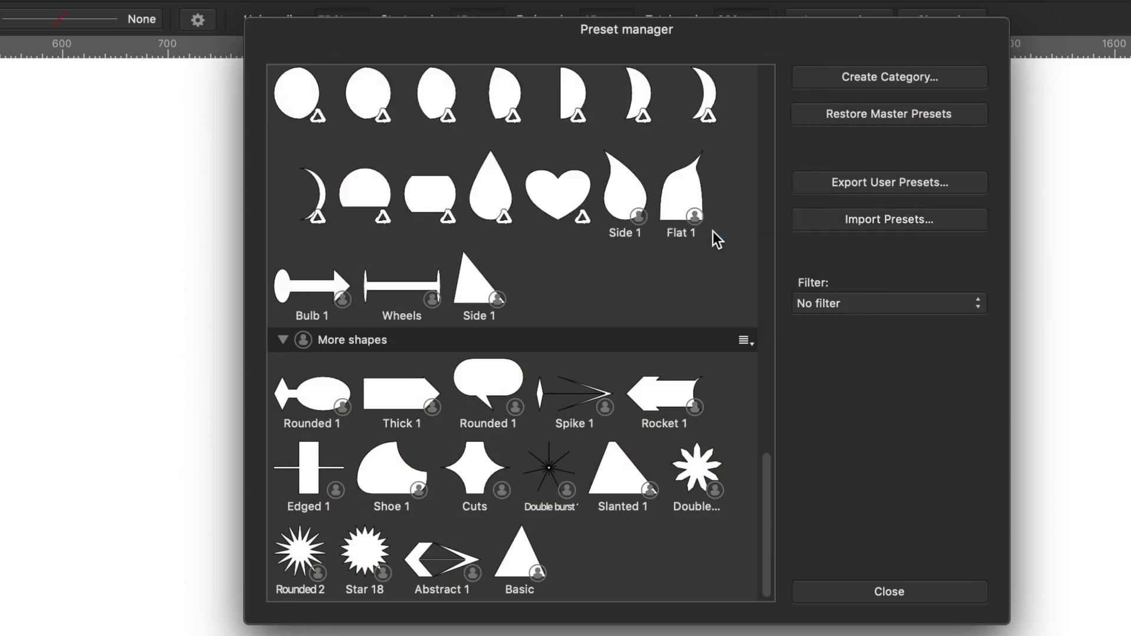
Step: Delete the Basic triangle preset from the More shapes category
right_click(524, 547)
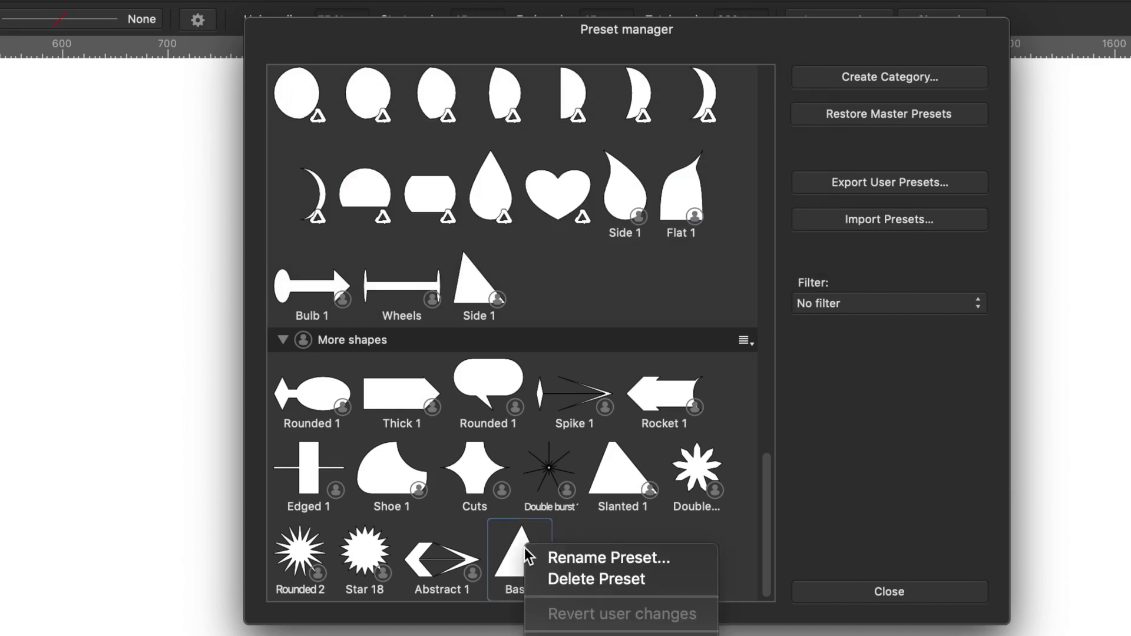
left_click(505, 583)
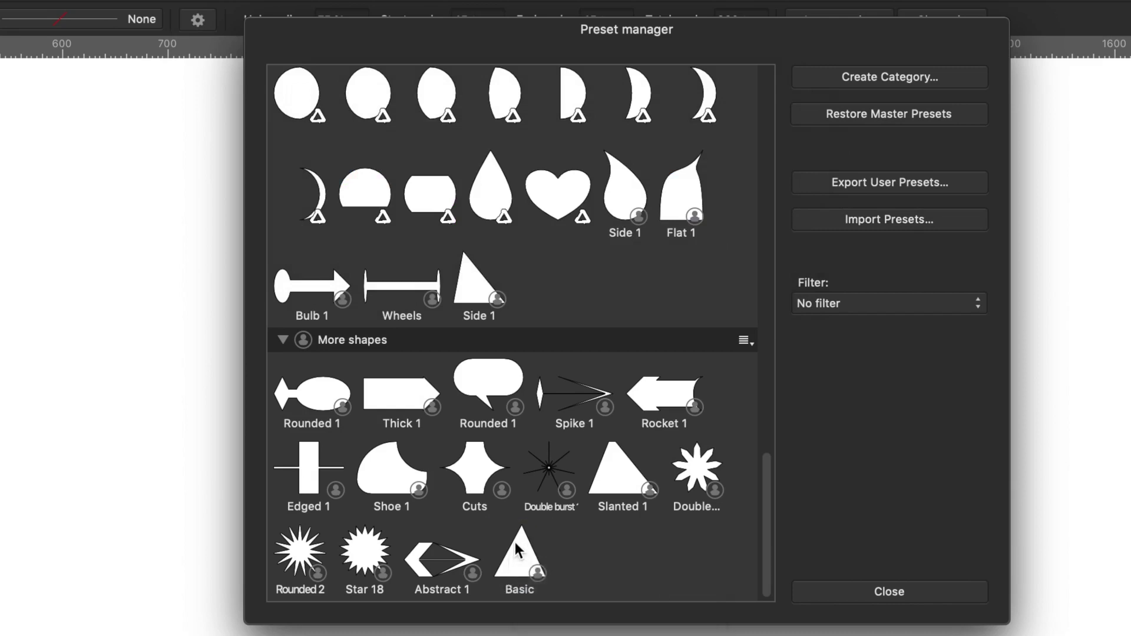
right_click(517, 539)
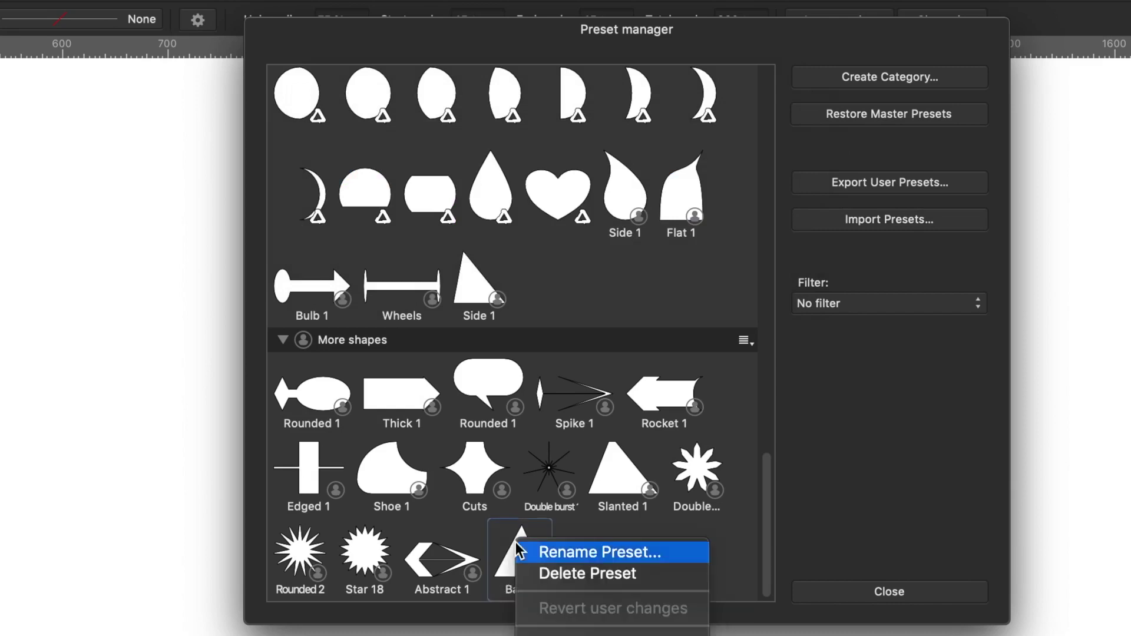
left_click(595, 576)
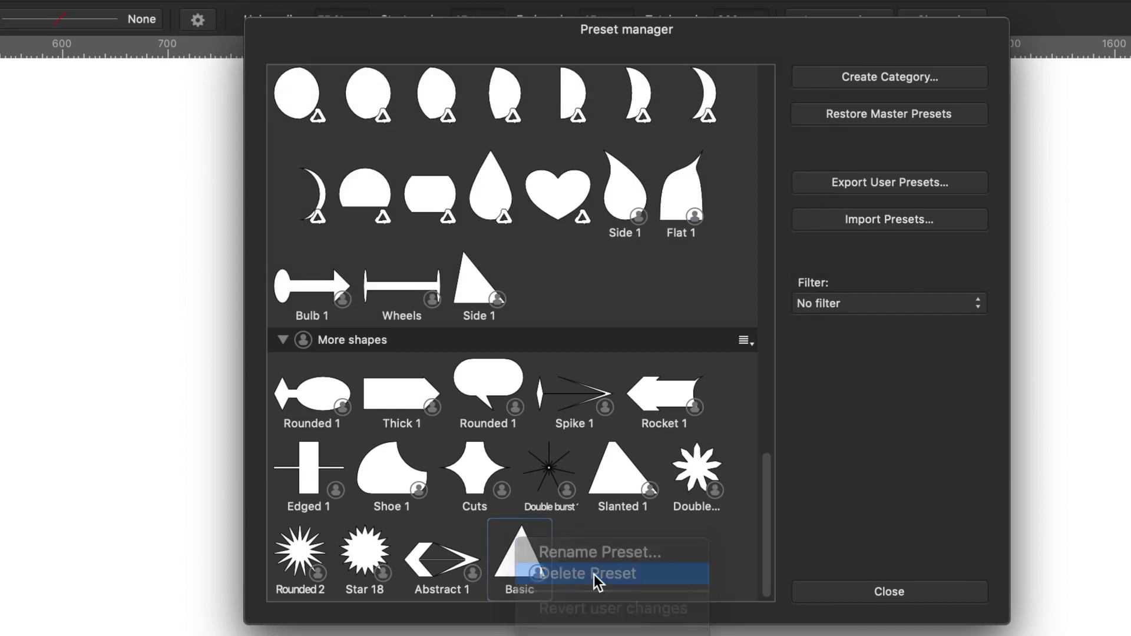
left_click(597, 231)
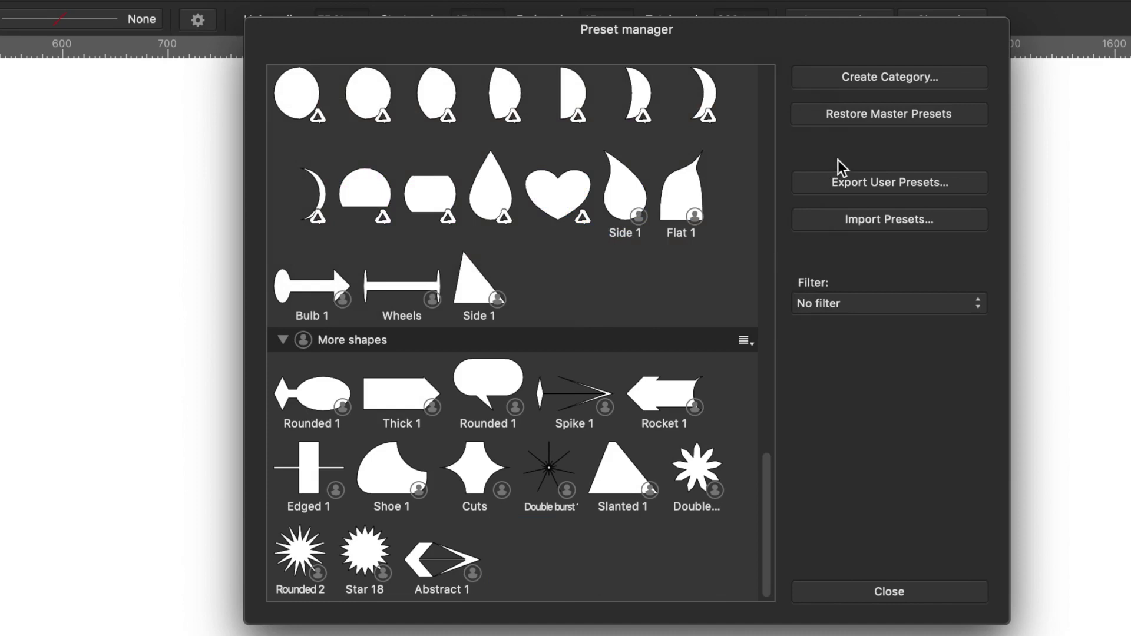
Step: Restore the deleted Basic preset by importing 1.aftoolpresets from the Desktop
left_click(879, 216)
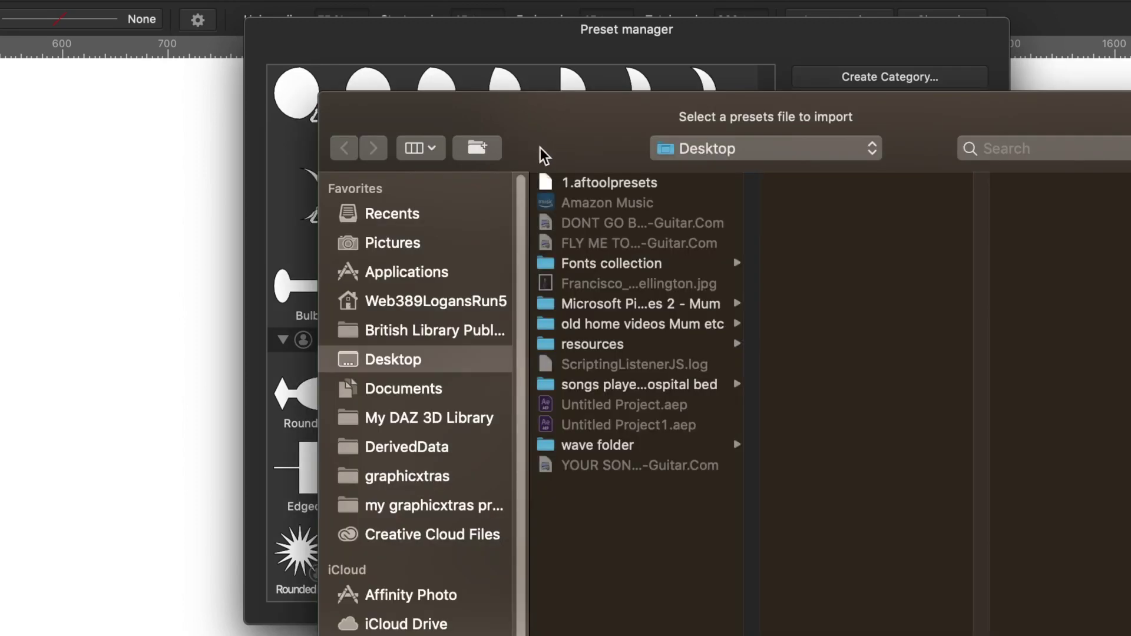
left_click(609, 185)
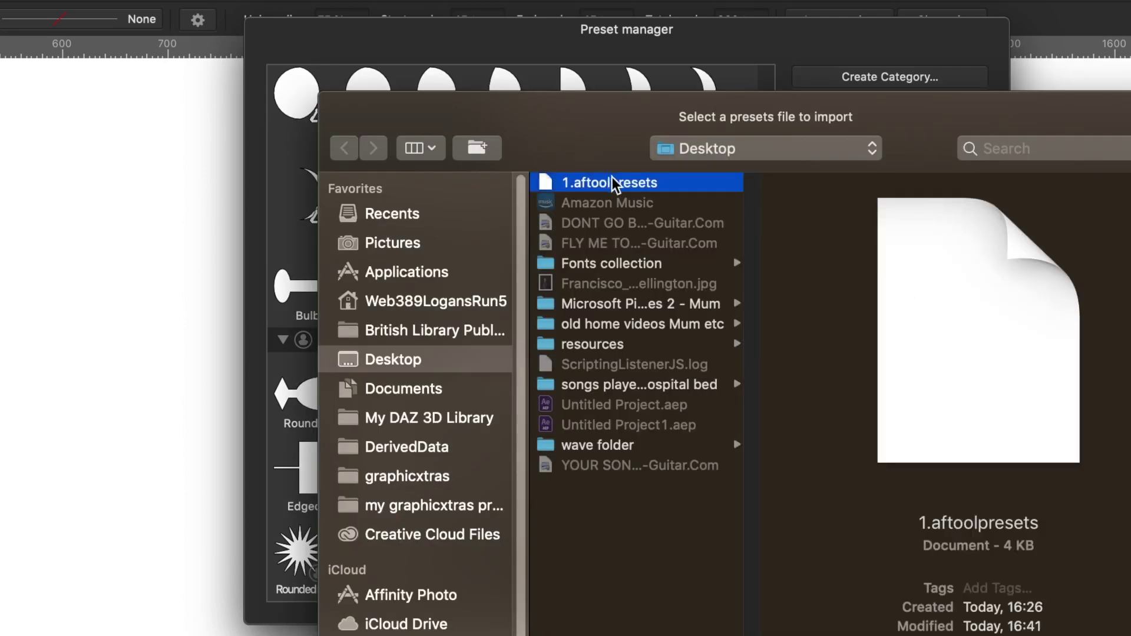
left_click(777, 633)
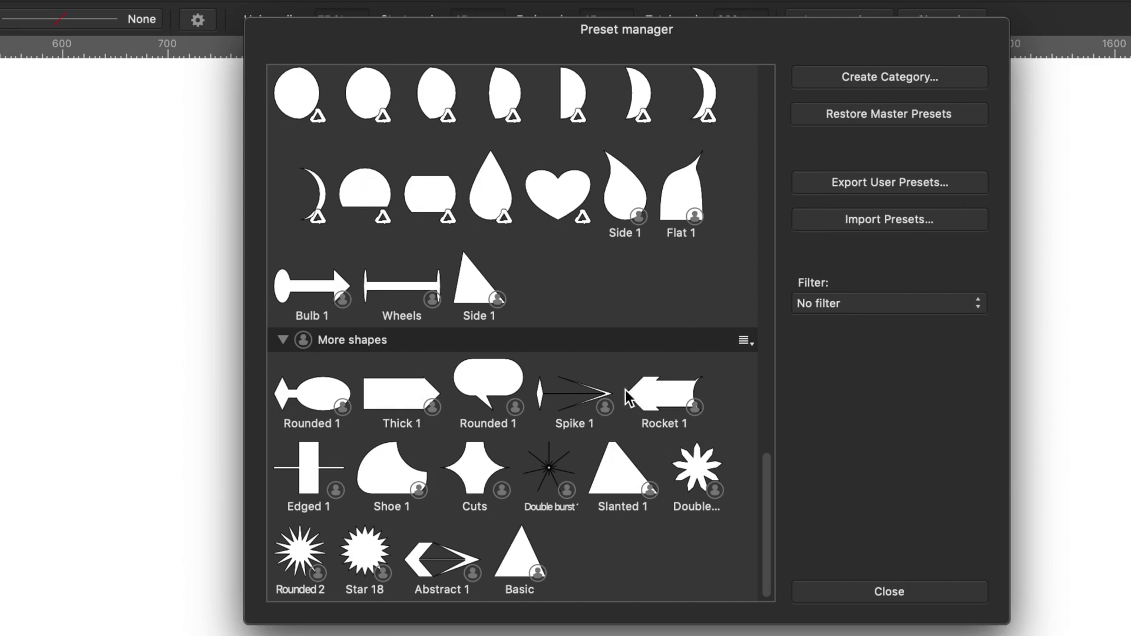
left_click_drag(767, 500, 772, 535)
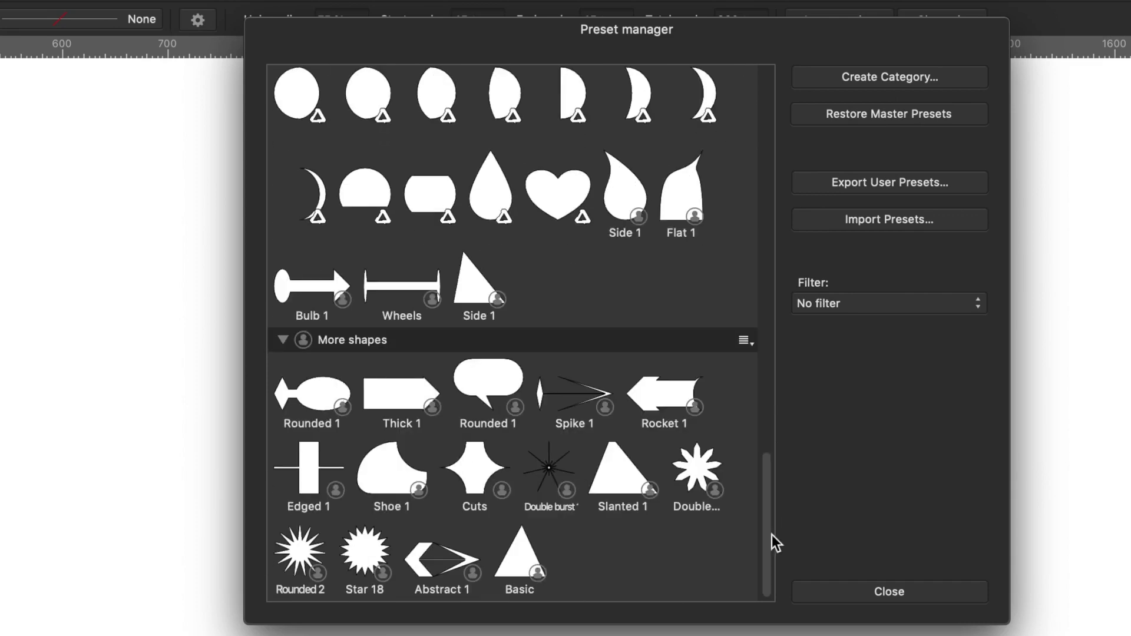
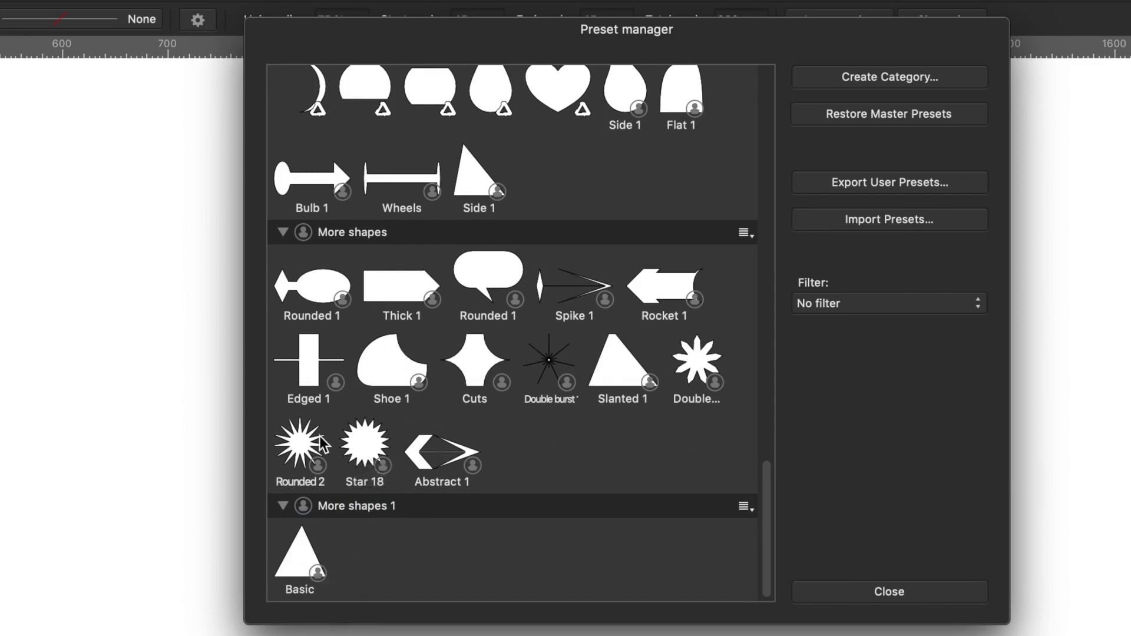
Step: Move the Edged 1 preset into the More shapes 1 category, and move a built-in segment preset there and back to the unnamed category
left_click_drag(318, 377, 365, 543)
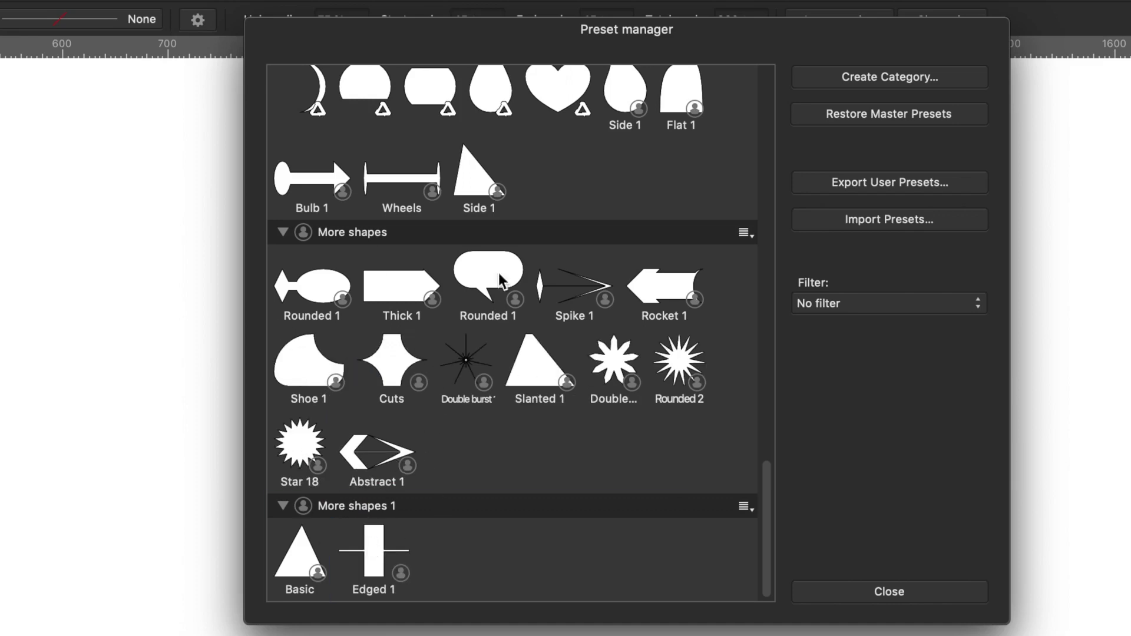
mouse_move(441, 92)
left_mouse_down()
mouse_move(481, 433)
mouse_move(463, 550)
left_mouse_up()
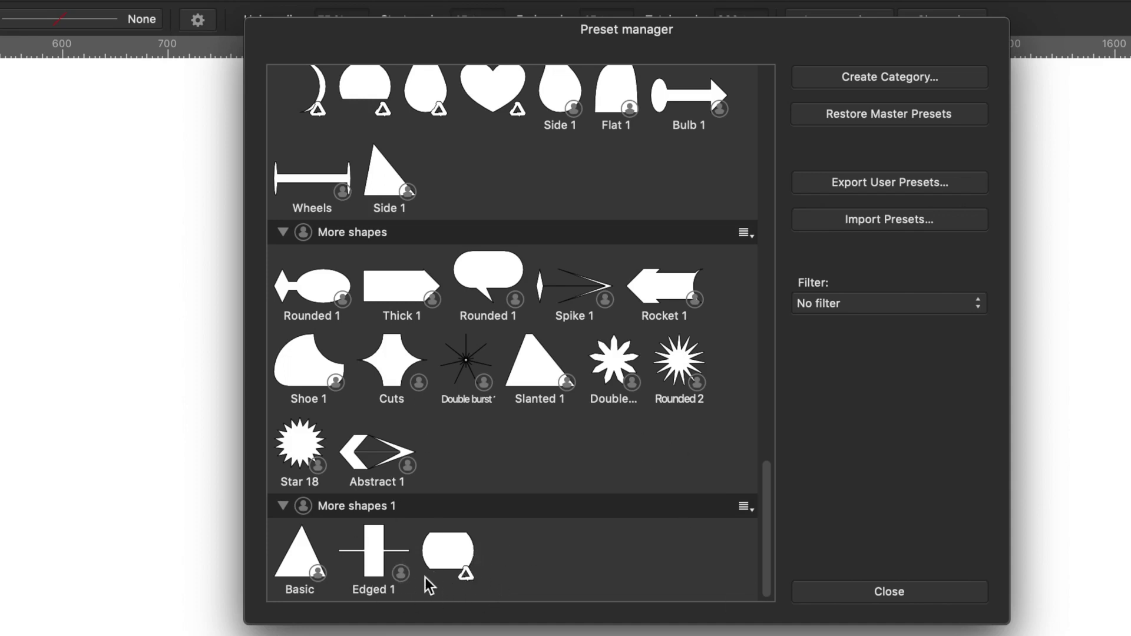
mouse_move(467, 534)
left_mouse_down()
mouse_move(490, 484)
mouse_move(472, 171)
left_mouse_up()
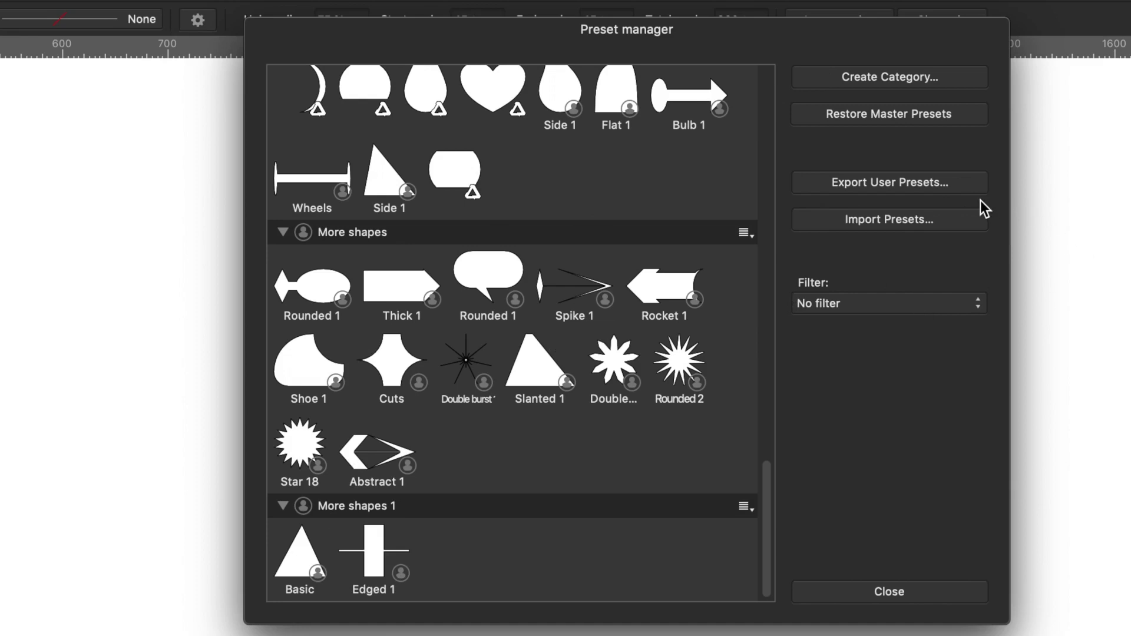
Step: Filter the preset list to Diamond shapes and to Trapezoid shapes to review the presets in each category
left_click(875, 306)
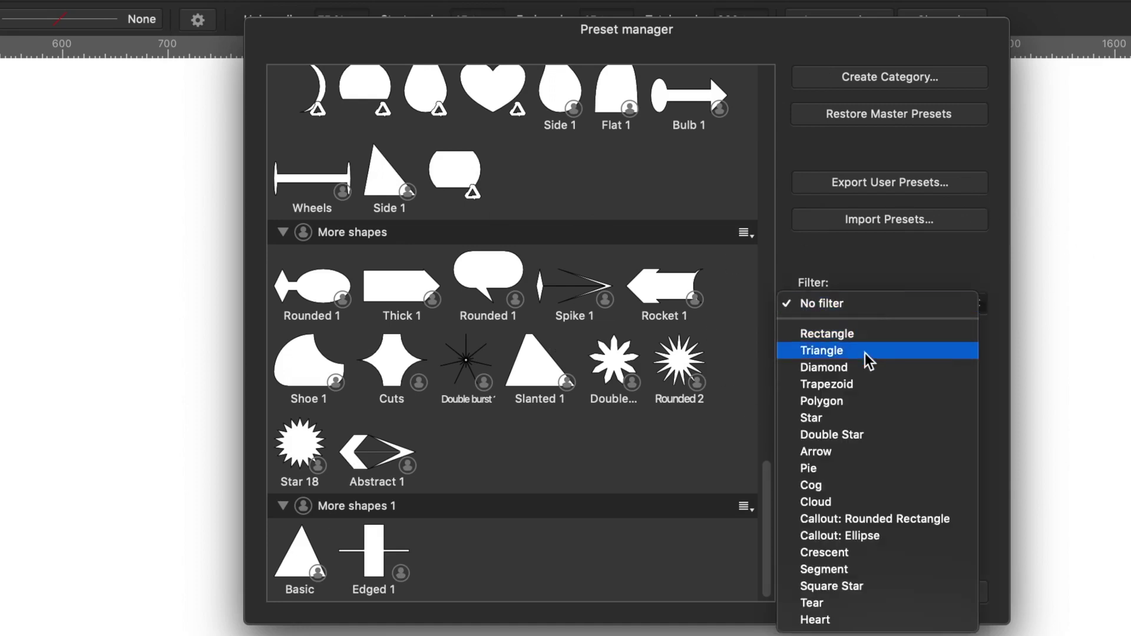
left_click(870, 371)
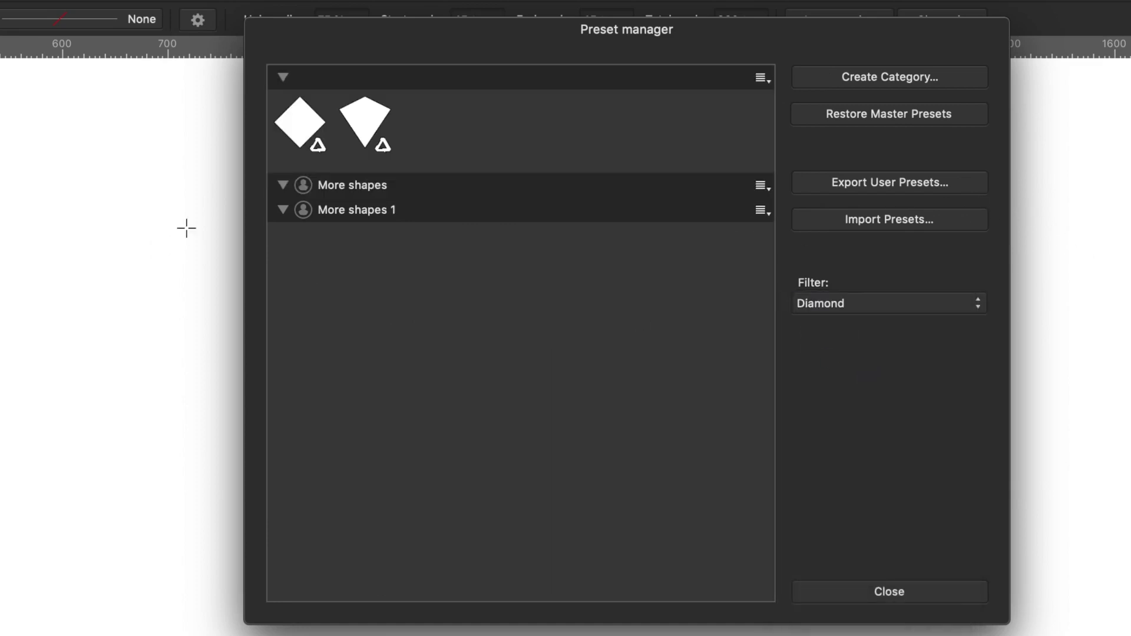
left_click(287, 211)
left_click(287, 210)
left_click(881, 304)
left_click(877, 321)
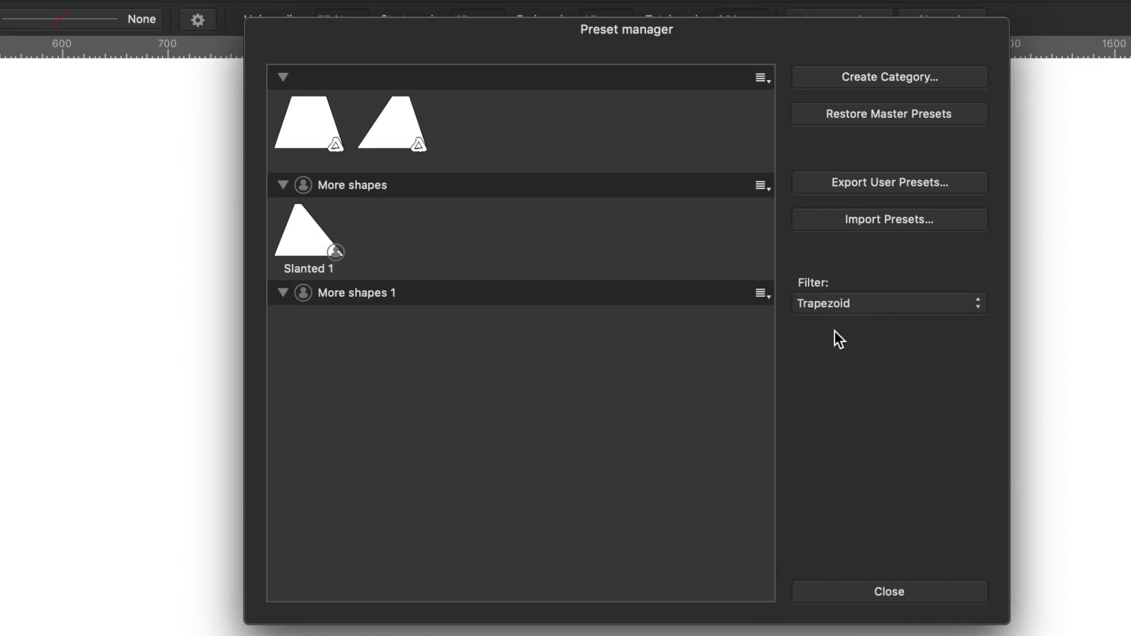
Step: Filter the preset list by Polygon, Star and Double Star in turn, and close the preset manager
left_click(850, 303)
left_click(848, 320)
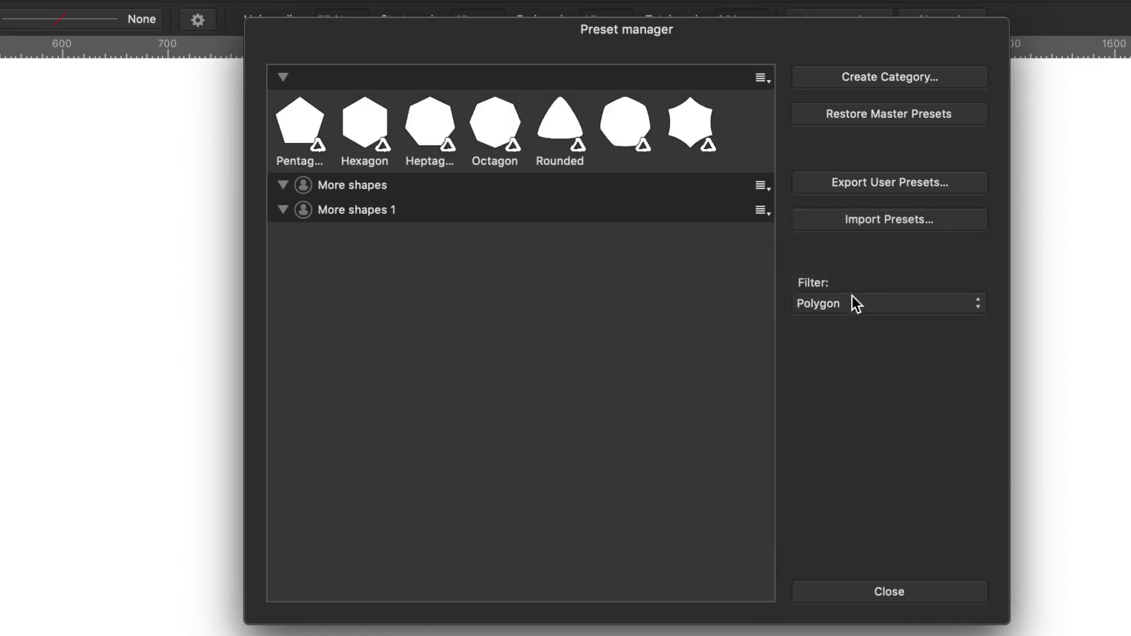
left_click(846, 303)
left_click(846, 322)
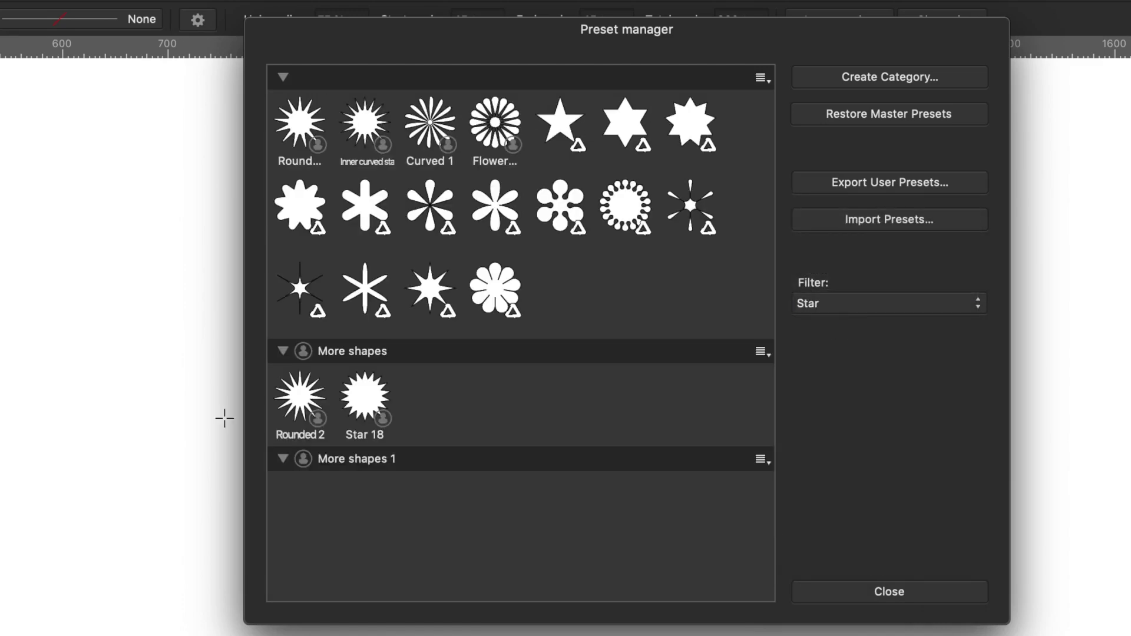
left_click(848, 305)
left_click(846, 325)
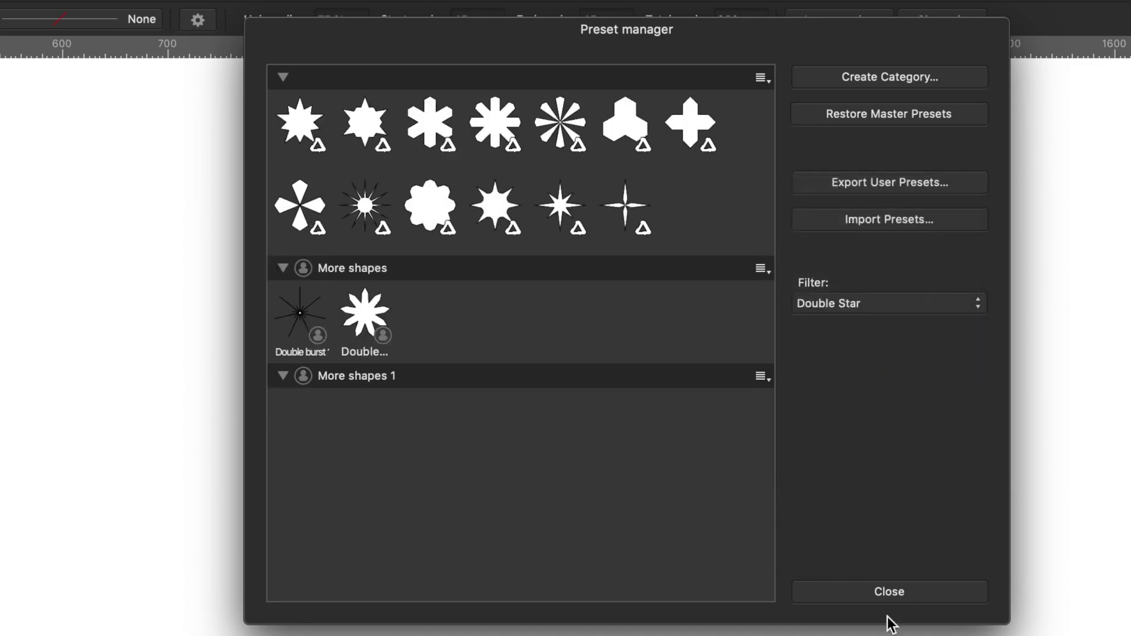
left_click(889, 589)
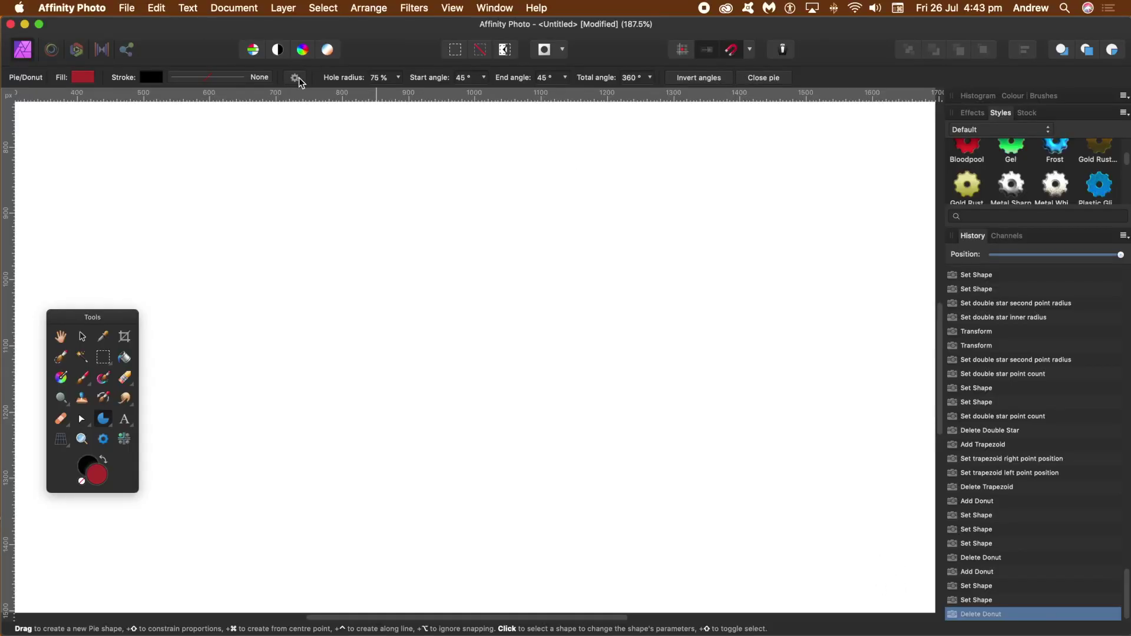
Step: Draw a triangle about 310 px wide and 400 px tall, and apply the Basic preset from the More shapes 1 category to it
left_click(201, 23)
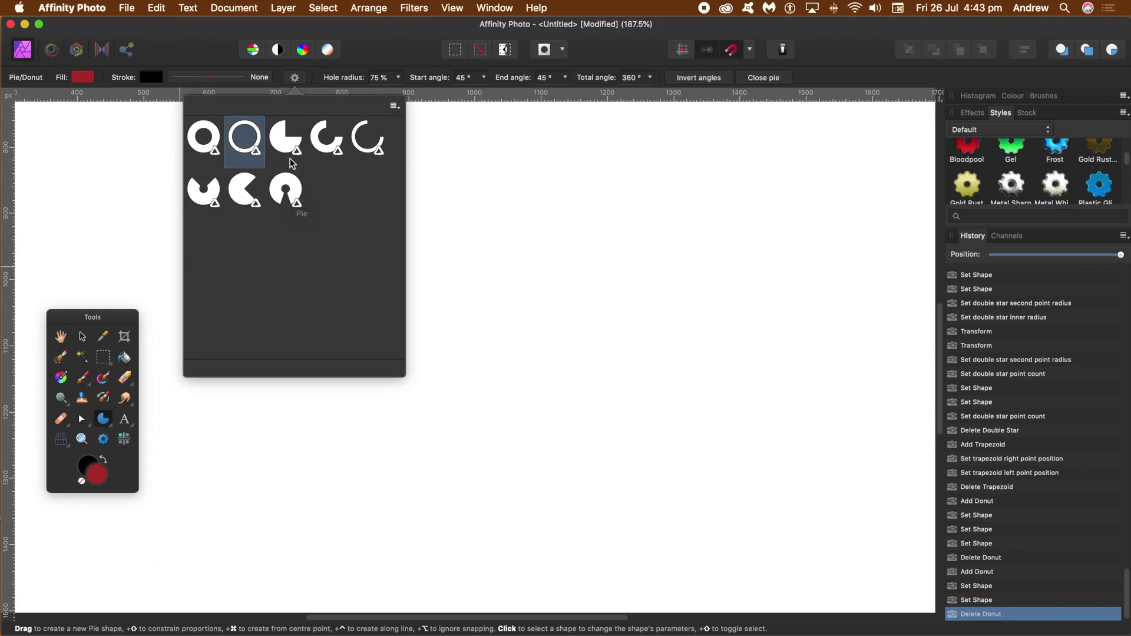
left_click(108, 420)
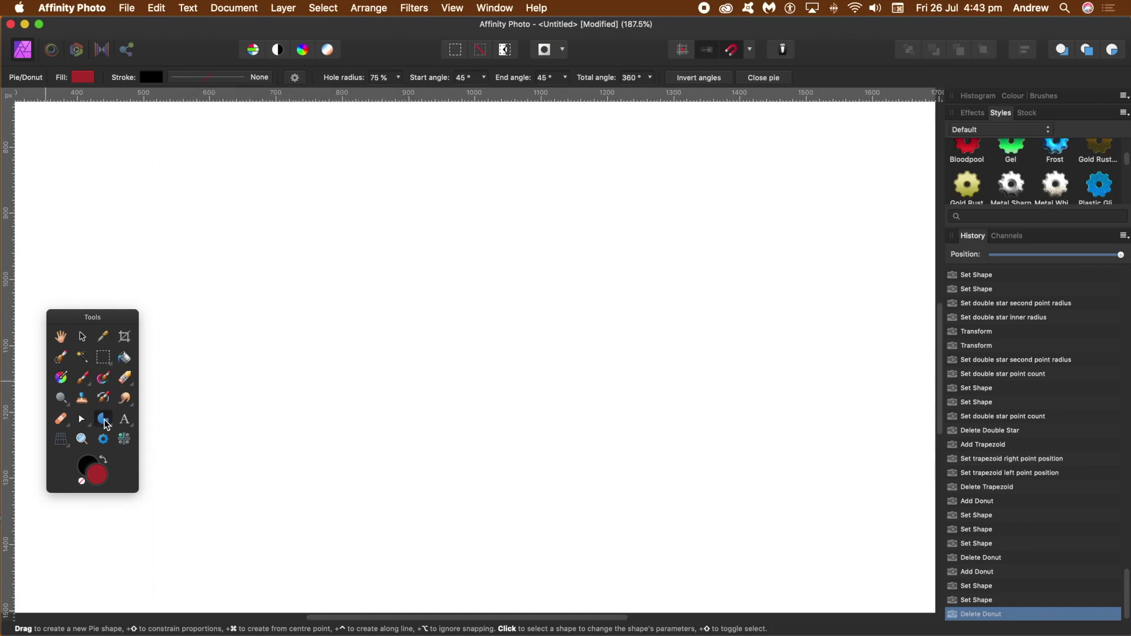
left_click(167, 336)
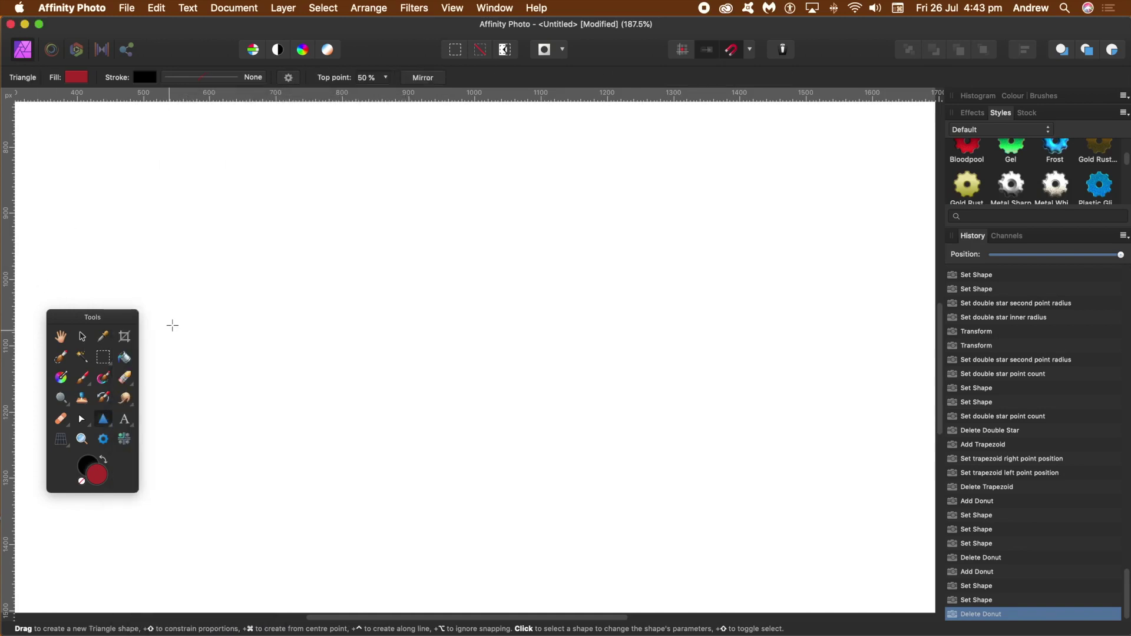
left_click_drag(274, 159, 479, 425)
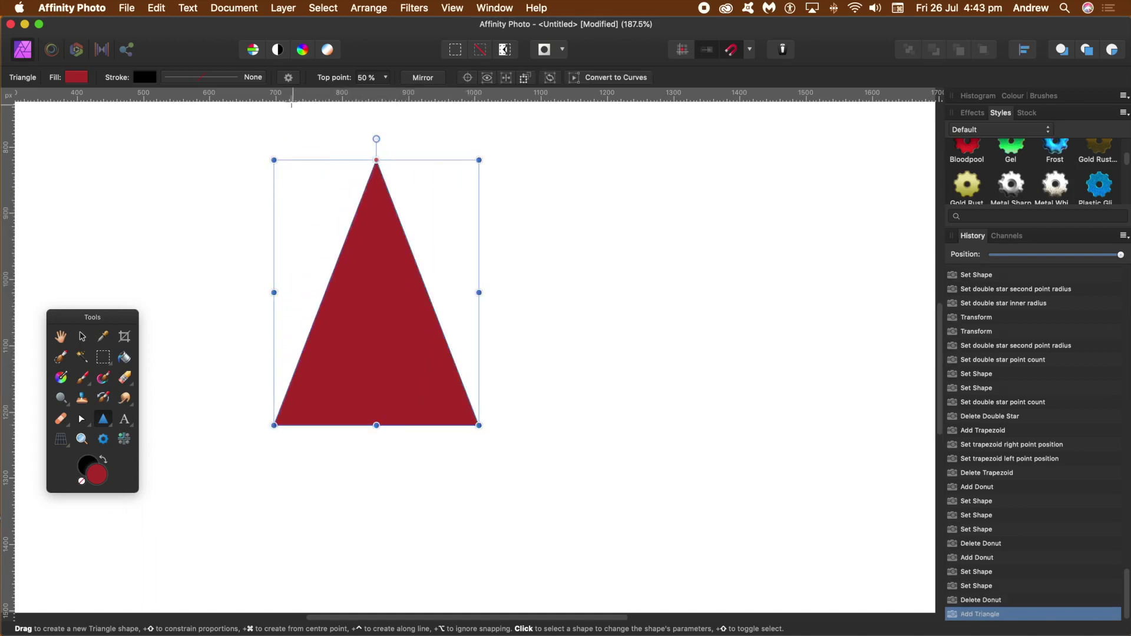
left_click(289, 77)
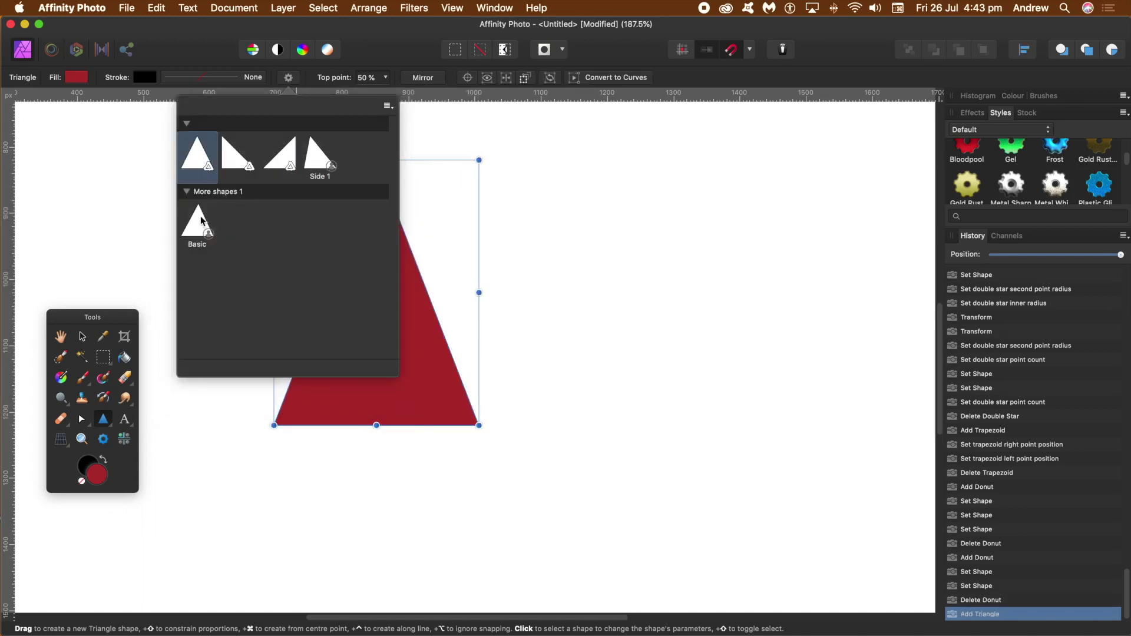
left_click(198, 228)
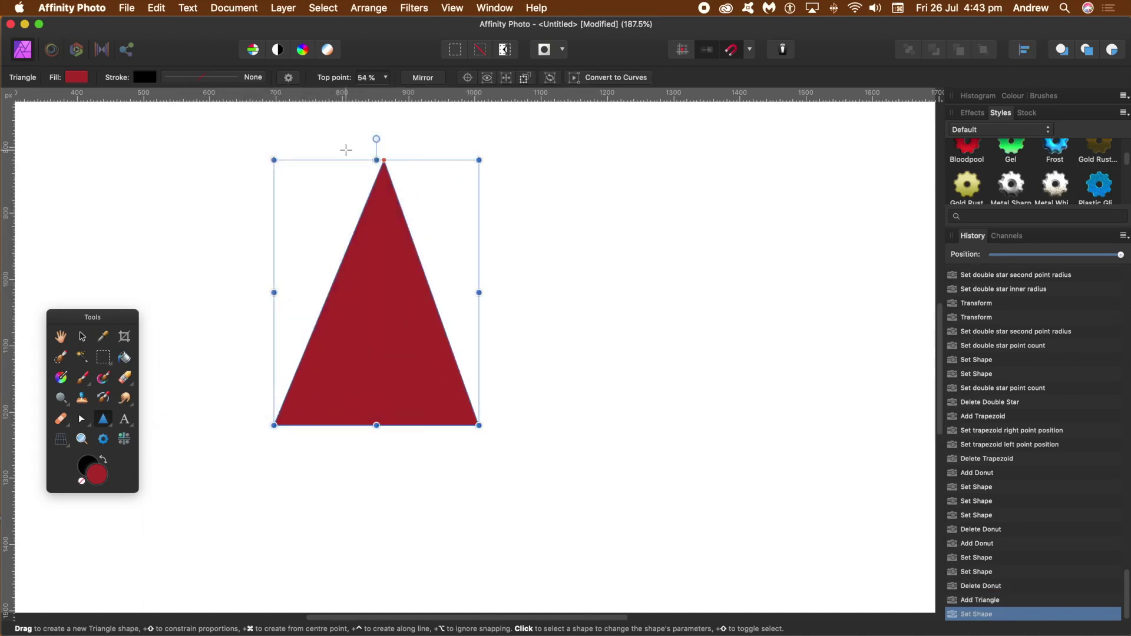